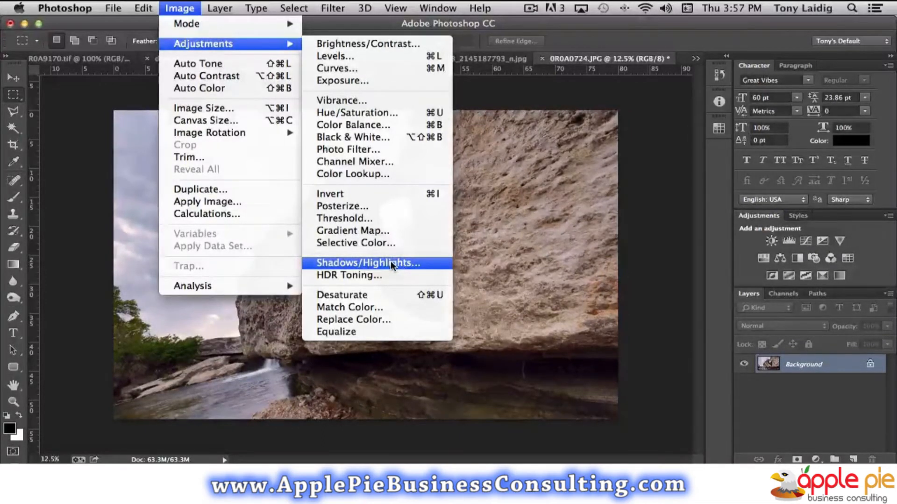
# Step: Open the Shadows/Highlights adjustment and compare the photo with and without its default correction
pyautogui.click(390, 263)
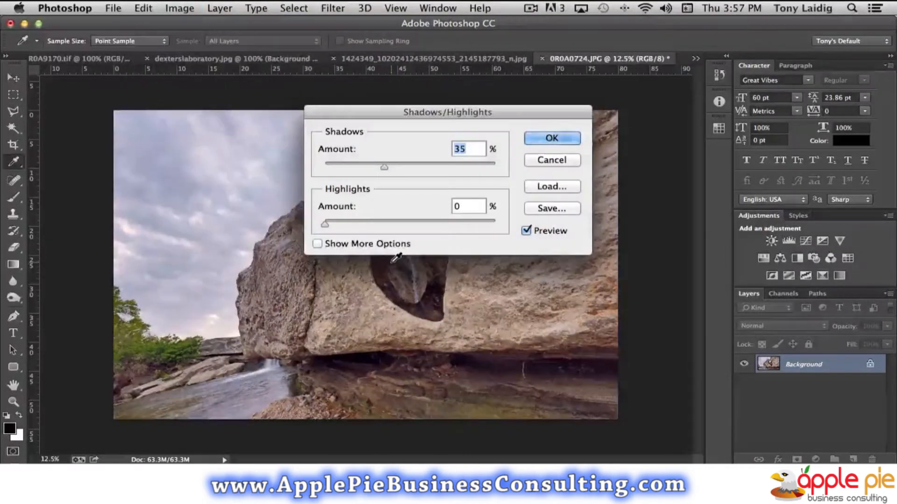
pyautogui.moveTo(400, 108); pyautogui.dragTo(532, 76)
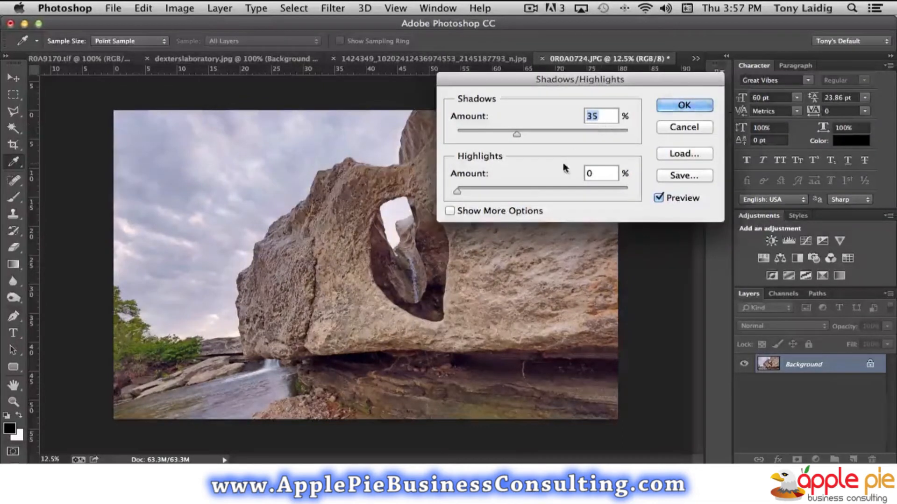
pyautogui.click(659, 198)
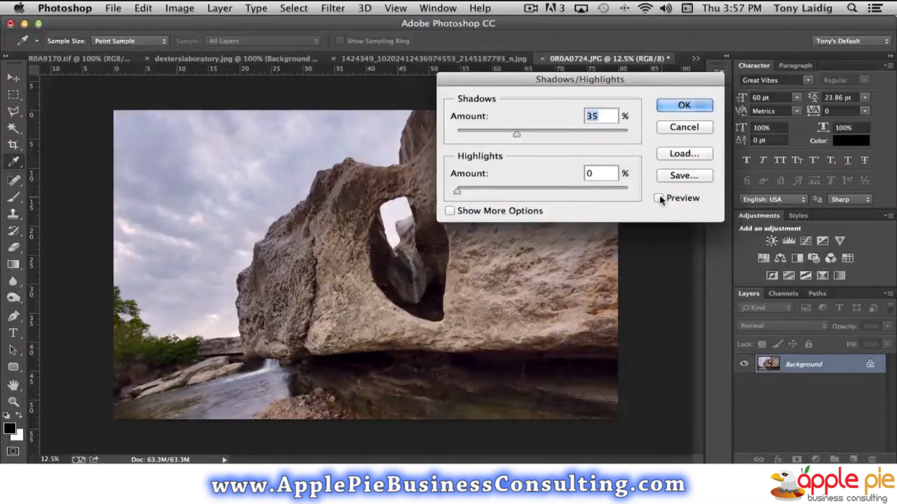
pyautogui.click(659, 198)
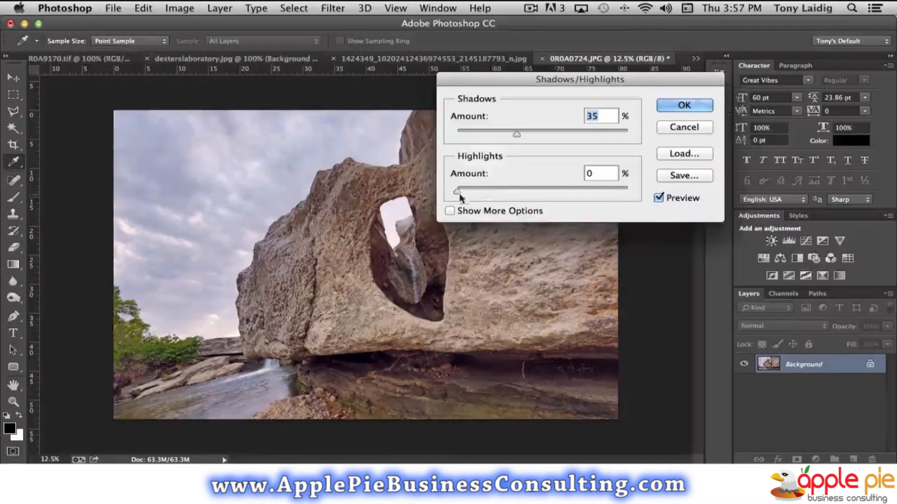
# Step: Set the Highlights amount to 9% and the Shadows amount to 21%
pyautogui.moveTo(458, 191)
pyautogui.mouseDown()
pyautogui.moveTo(497, 192)
pyautogui.moveTo(472, 192)
pyautogui.mouseUp()
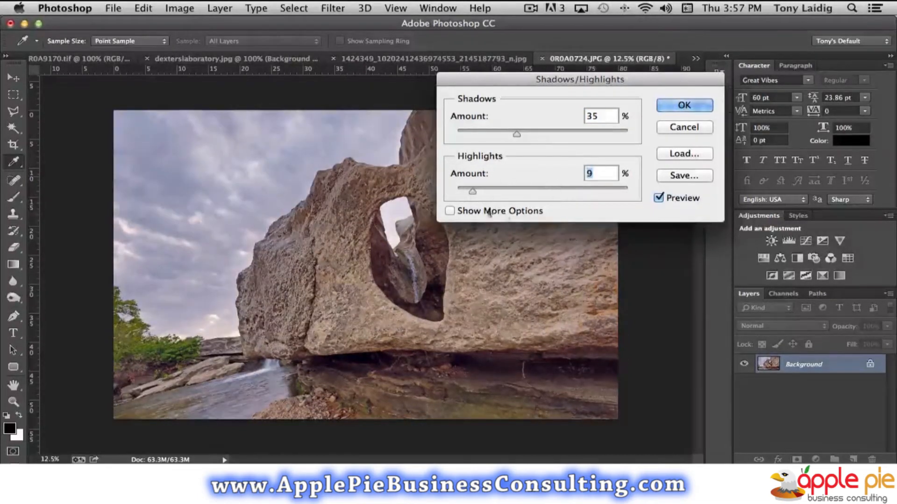
pyautogui.click(517, 134)
pyautogui.moveTo(517, 133); pyautogui.dragTo(494, 138)
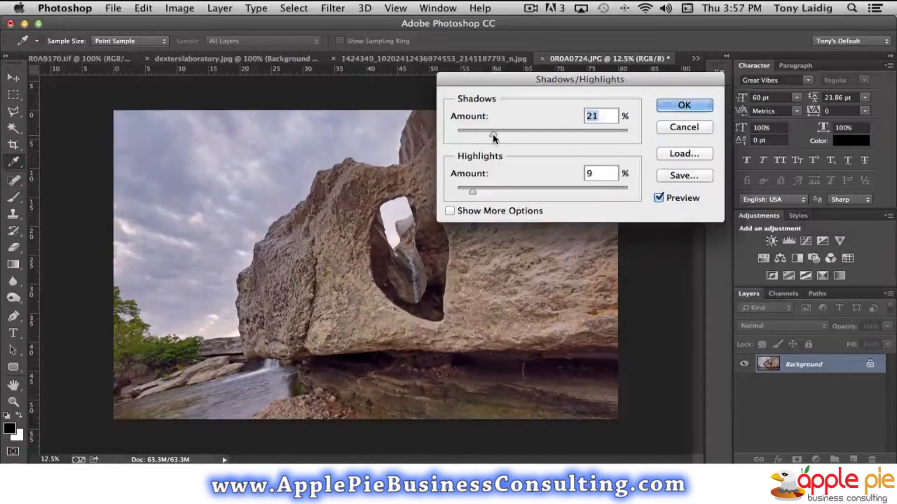
# Step: Compare the photo before and after the Shadows/Highlights correction by switching its preview off and on
pyautogui.click(659, 198)
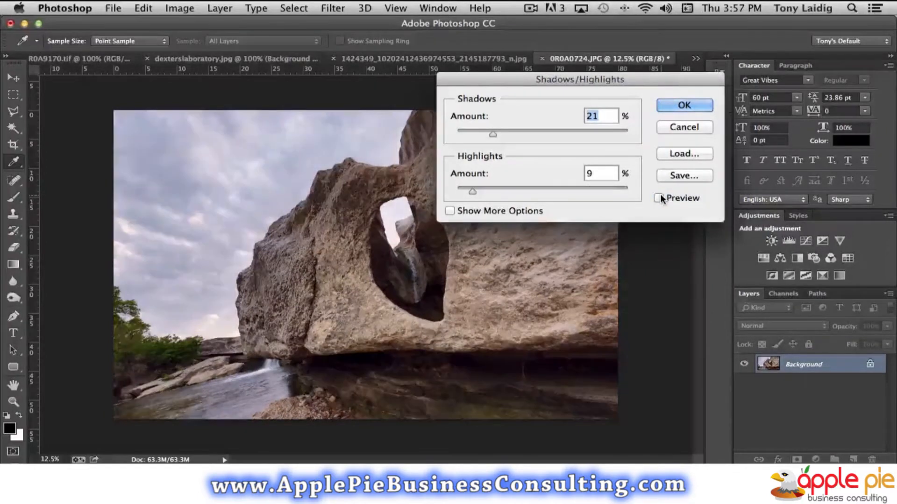
pyautogui.click(659, 198)
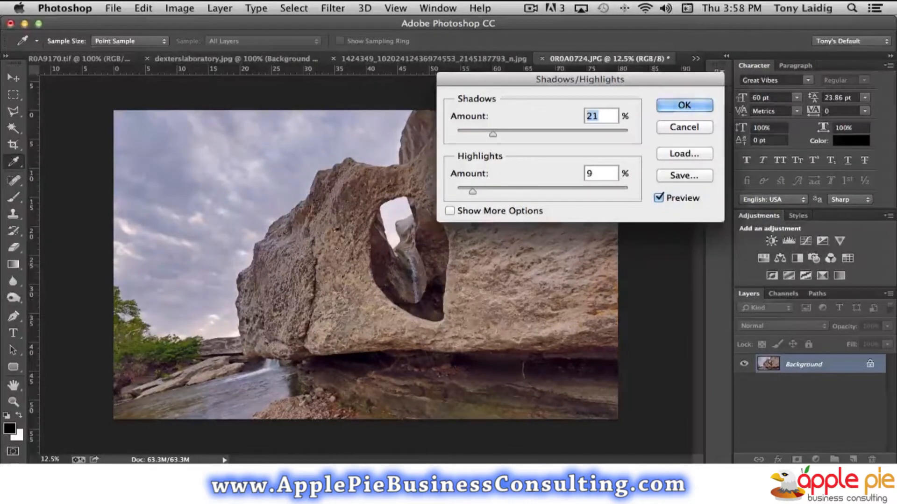
pyautogui.click(659, 198)
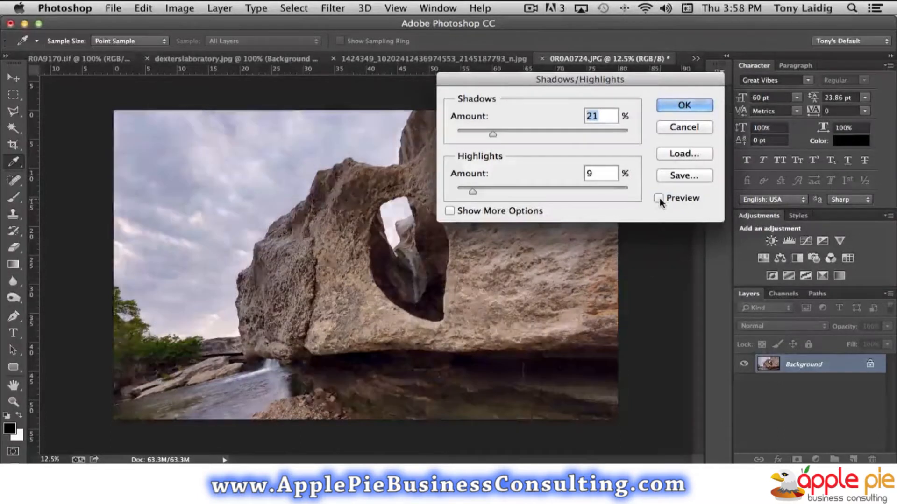
pyautogui.click(659, 198)
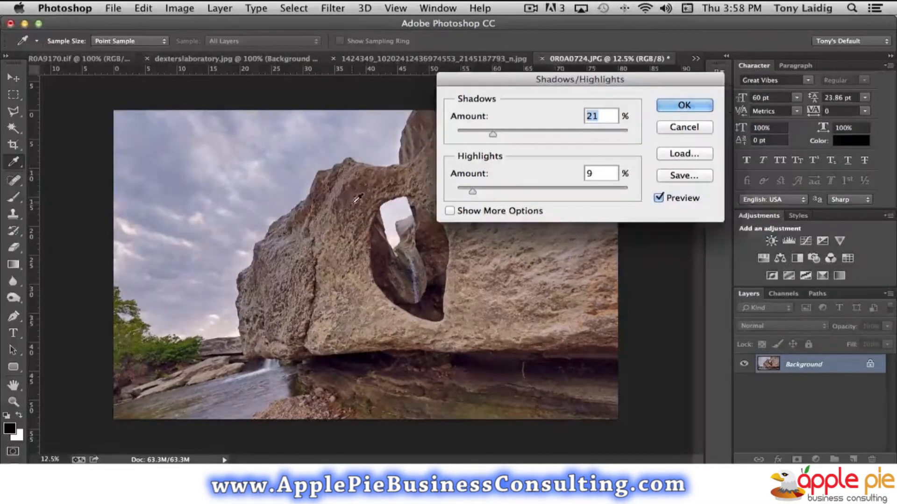
pyautogui.click(659, 198)
pyautogui.click(659, 198)
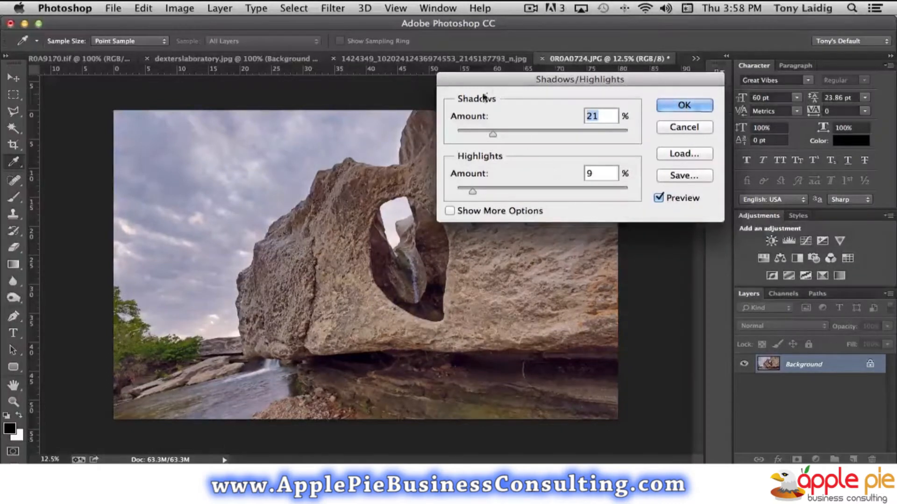
# Step: Show the additional Shadows/Highlights options and set the Shadows radius to 53 px and tonal width to 49%
pyautogui.moveTo(498, 82); pyautogui.dragTo(609, 75)
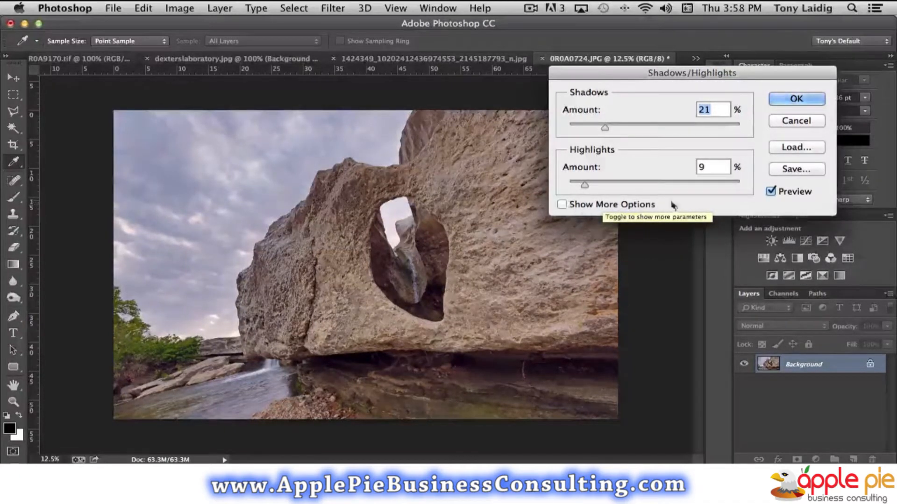
pyautogui.click(561, 204)
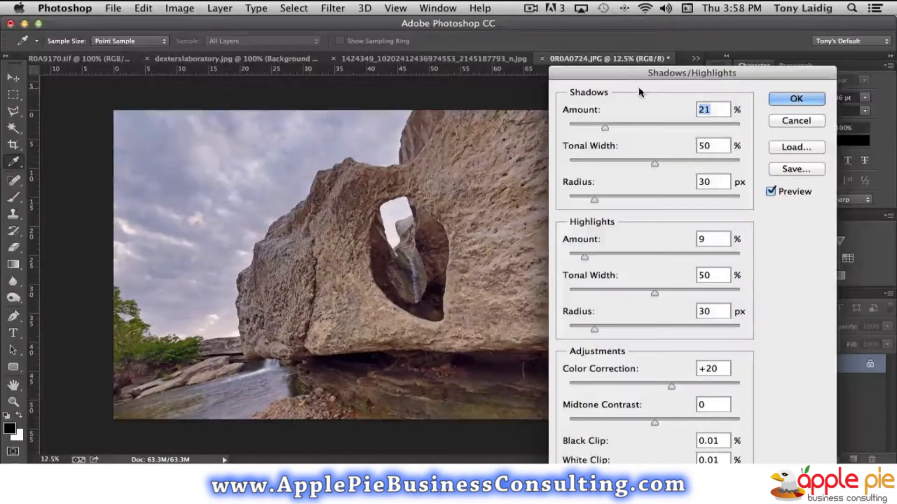
pyautogui.moveTo(628, 71); pyautogui.dragTo(595, 21)
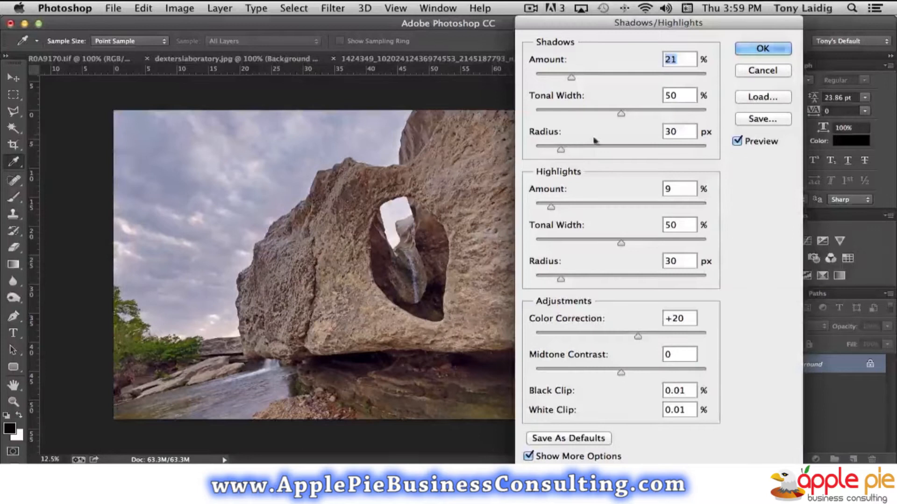
pyautogui.moveTo(558, 148); pyautogui.dragTo(580, 151)
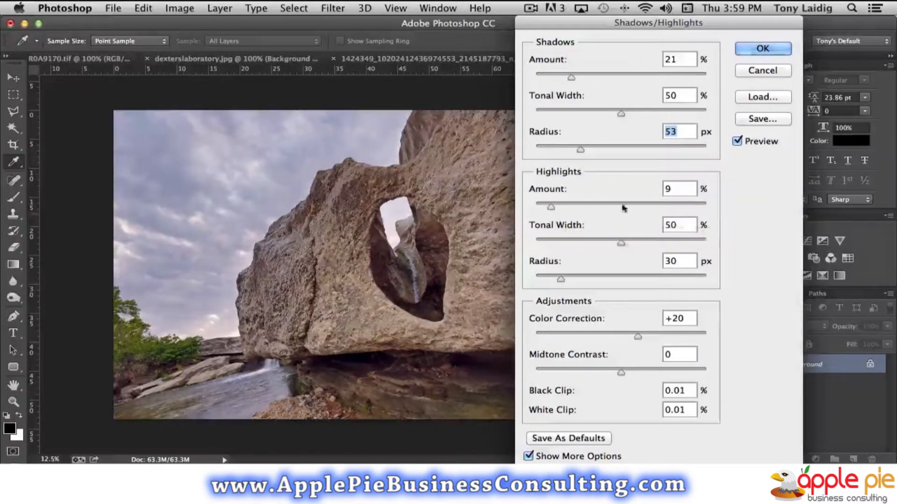
pyautogui.moveTo(621, 110)
pyautogui.mouseDown()
pyautogui.moveTo(570, 112)
pyautogui.moveTo(665, 113)
pyautogui.moveTo(610, 114)
pyautogui.moveTo(619, 114)
pyautogui.mouseUp()
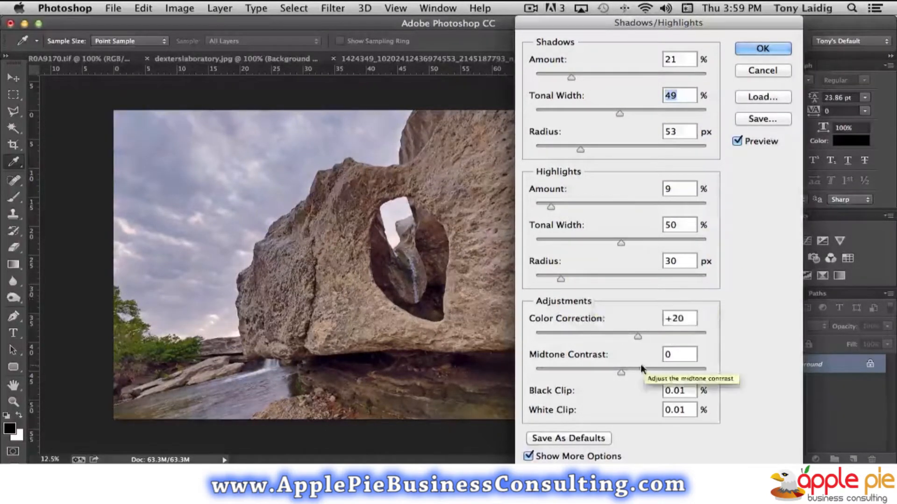
# Step: Try Color Correction at -16 and at +23, and cancel the Shadows/Highlights adjustment
pyautogui.moveTo(638, 333); pyautogui.dragTo(606, 334)
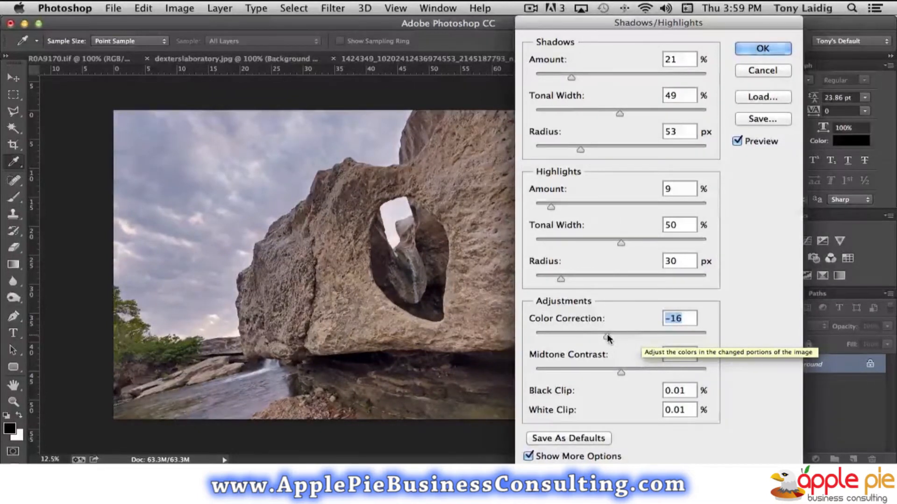
pyautogui.moveTo(607, 335); pyautogui.dragTo(641, 336)
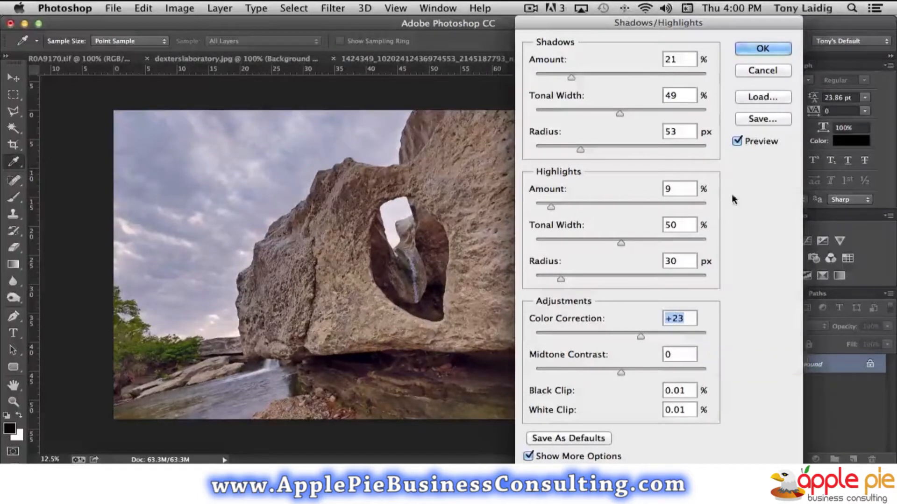
pyautogui.click(756, 68)
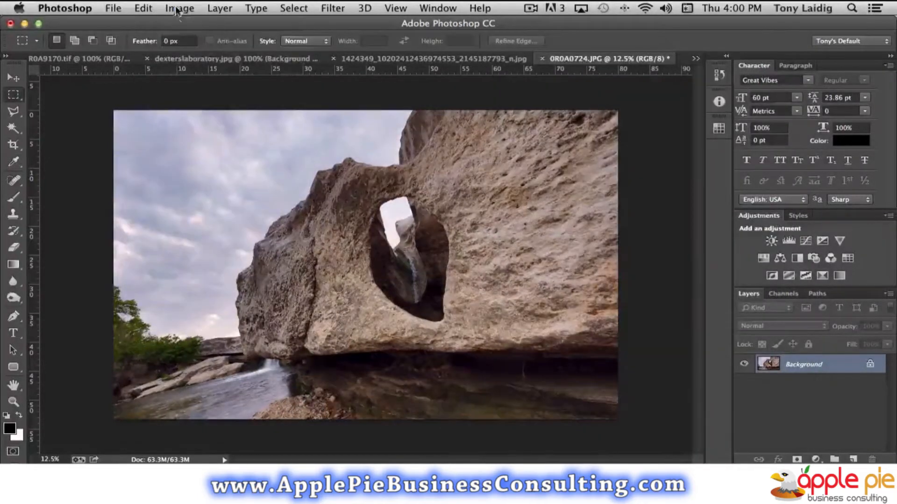
# Step: Open HDR Toning for the photo and try larger and smaller Edge Glow radii, ending at 21 px
pyautogui.click(177, 10)
pyautogui.moveTo(220, 43)
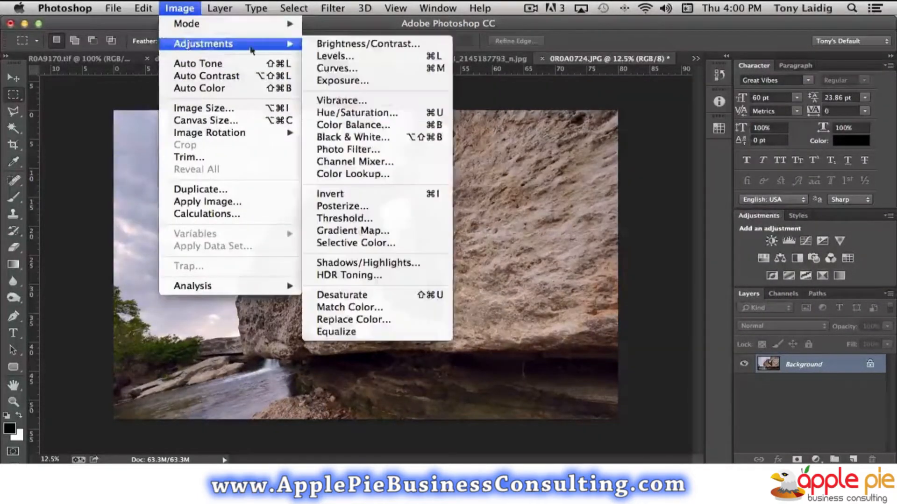
pyautogui.click(387, 276)
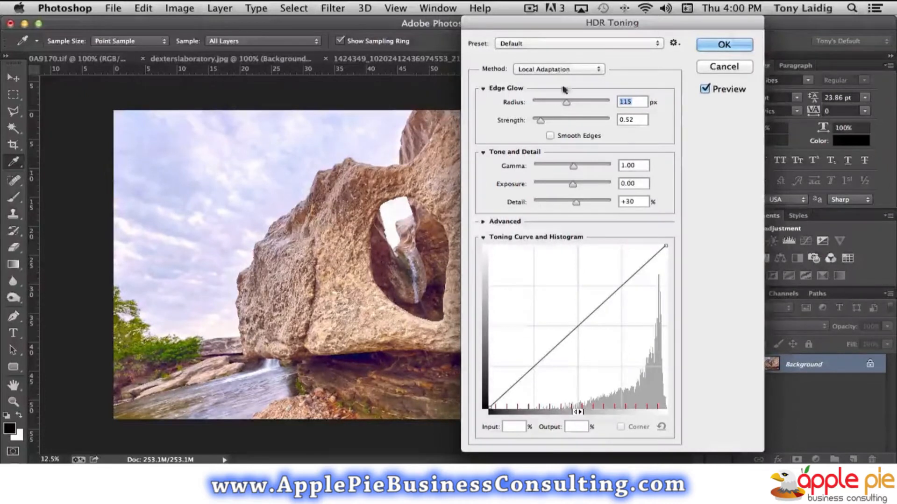
pyautogui.moveTo(531, 21); pyautogui.dragTo(592, 21)
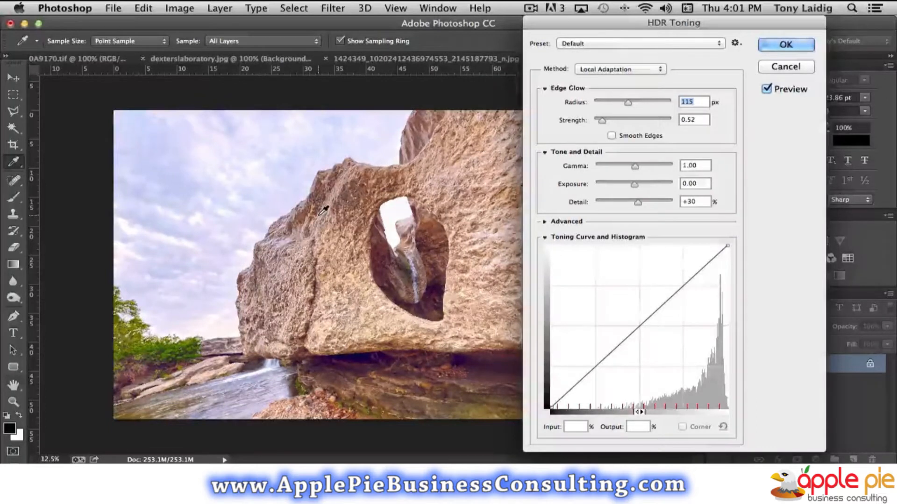
pyautogui.moveTo(628, 102)
pyautogui.mouseDown()
pyautogui.moveTo(599, 102)
pyautogui.moveTo(635, 101)
pyautogui.mouseUp()
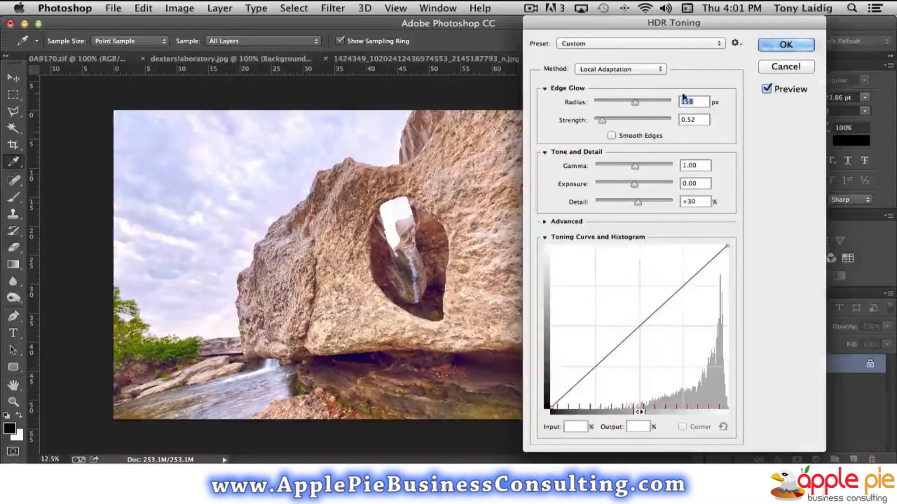
pyautogui.moveTo(635, 102); pyautogui.dragTo(601, 102)
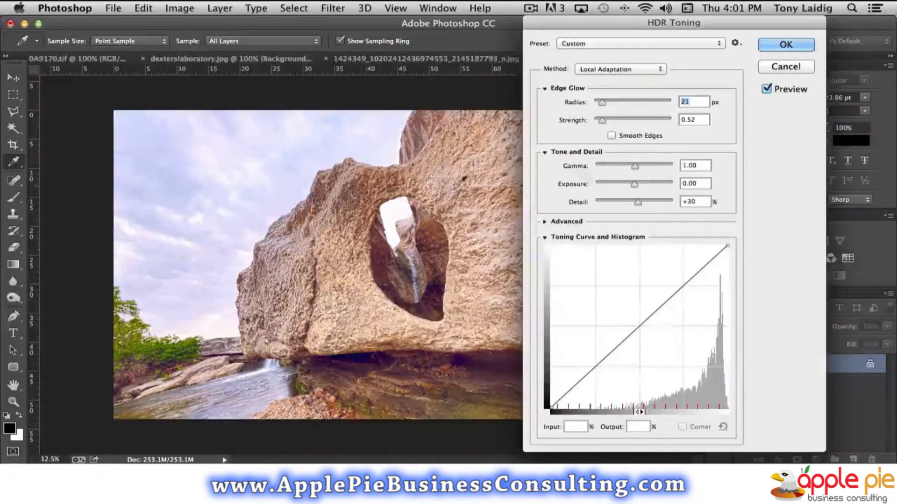
# Step: Set the Edge Glow radius to 175 px, try strengths of 1.61 and 1.05, and cancel HDR Toning
pyautogui.moveTo(602, 103); pyautogui.dragTo(623, 119)
pyautogui.click(604, 120)
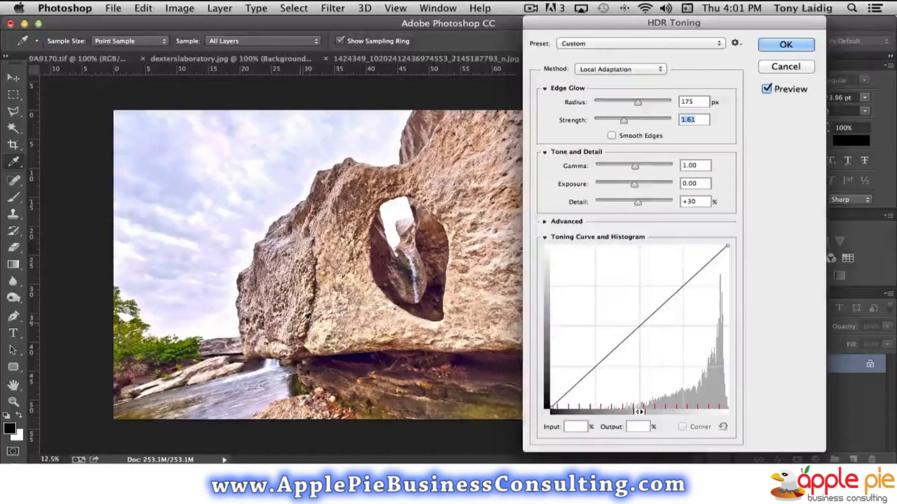
pyautogui.moveTo(622, 120); pyautogui.dragTo(612, 120)
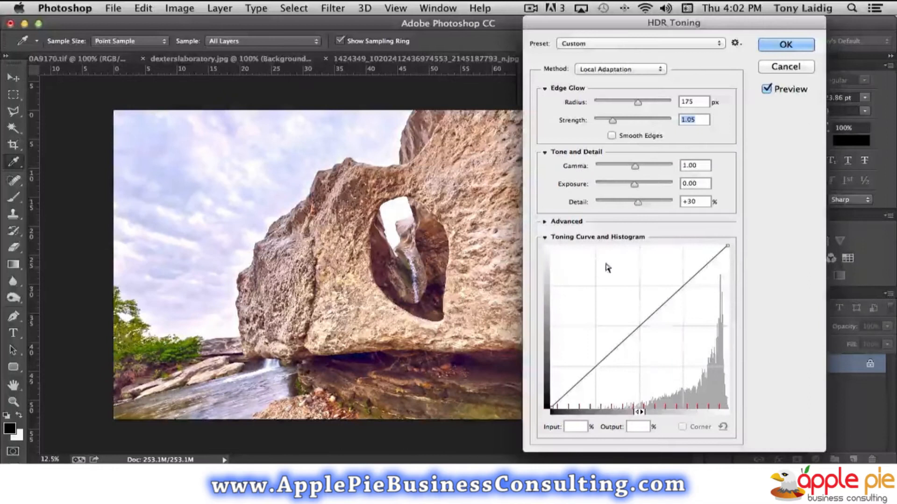
pyautogui.click(787, 67)
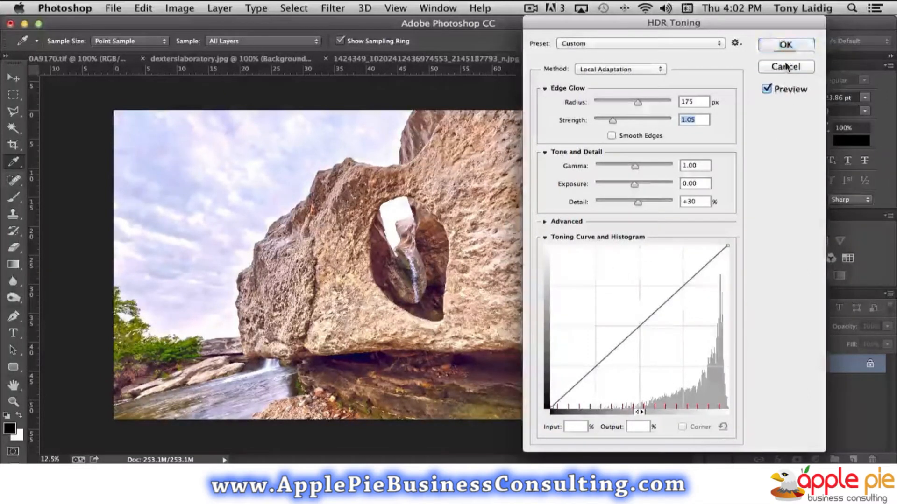
# Step: Desaturate the photo to black and white
pyautogui.click(179, 8)
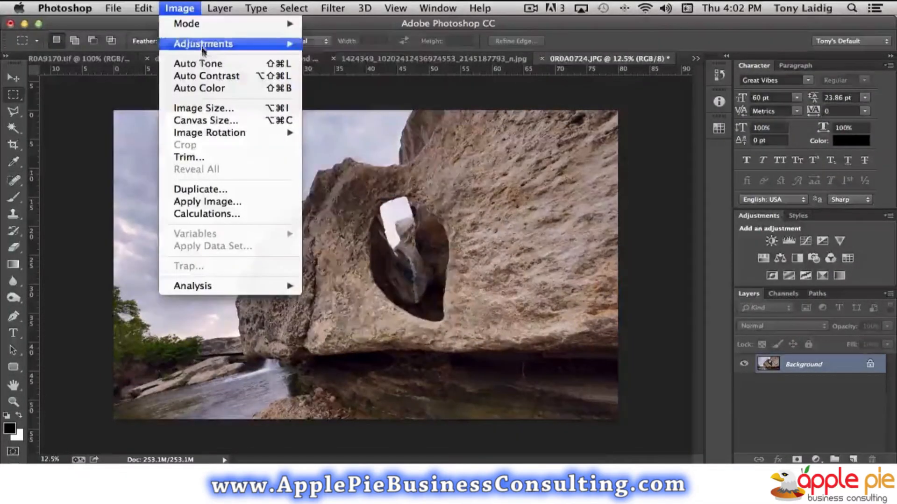
pyautogui.moveTo(202, 46)
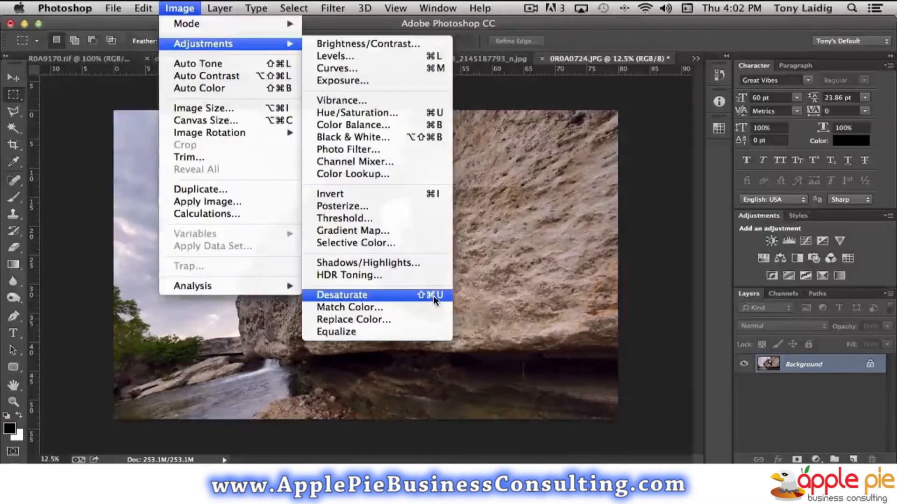
pyautogui.click(360, 297)
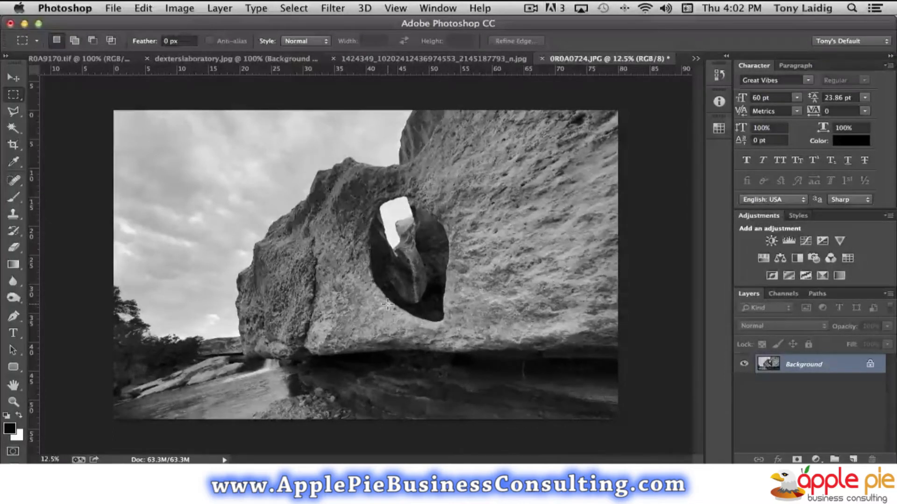
# Step: Check the image's color mode options without changing the mode, and undo the desaturation
pyautogui.click(179, 8)
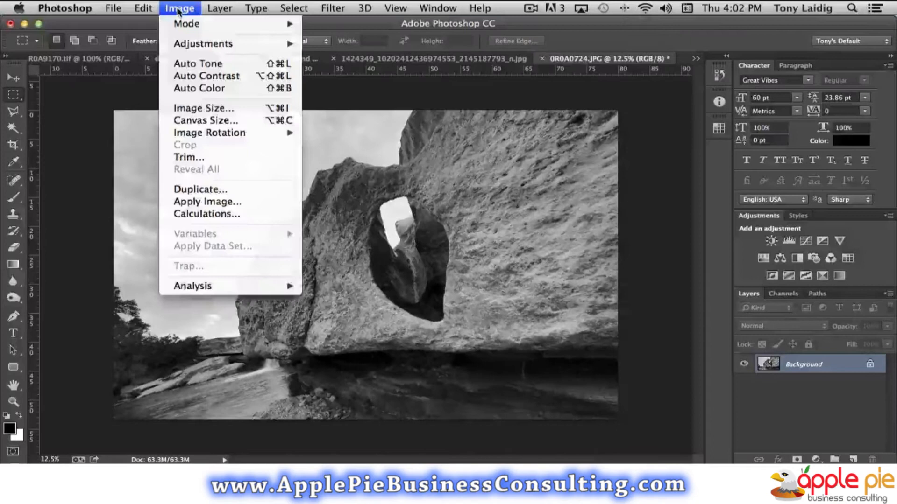
pyautogui.moveTo(180, 25)
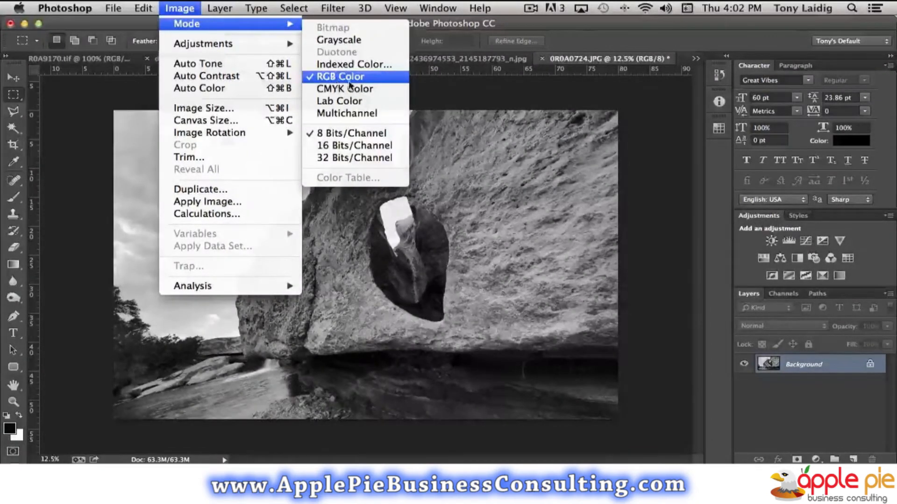
pyautogui.click(579, 63)
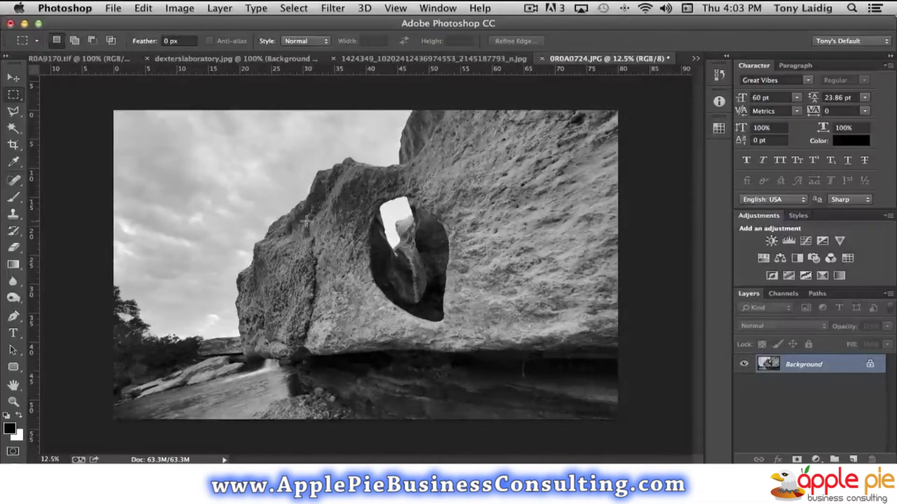
pyautogui.press('super+z')
# Step: Open Match Color for the photo and use 0R0A9170.tif as the source for the colors
pyautogui.click(179, 8)
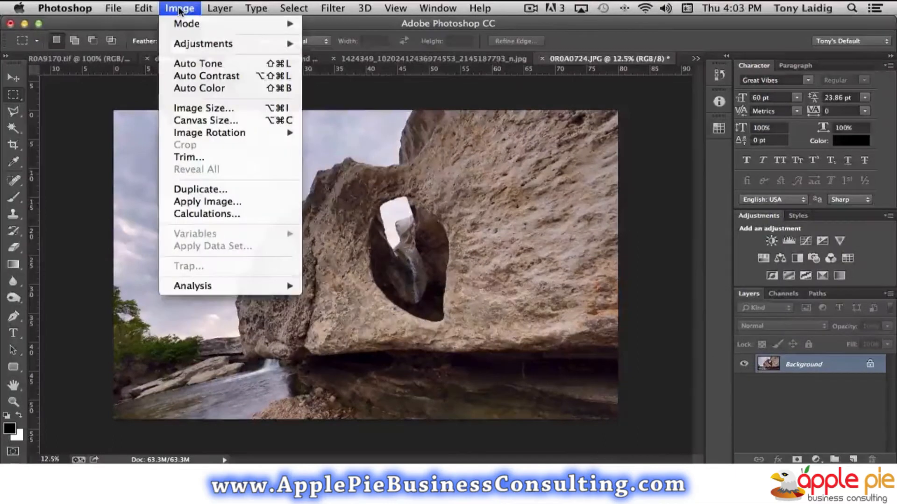
pyautogui.moveTo(238, 47)
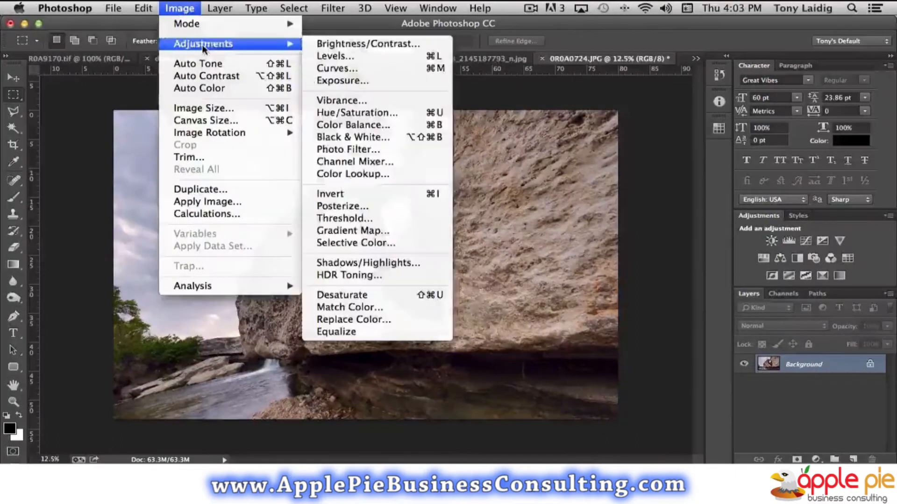
pyautogui.click(382, 307)
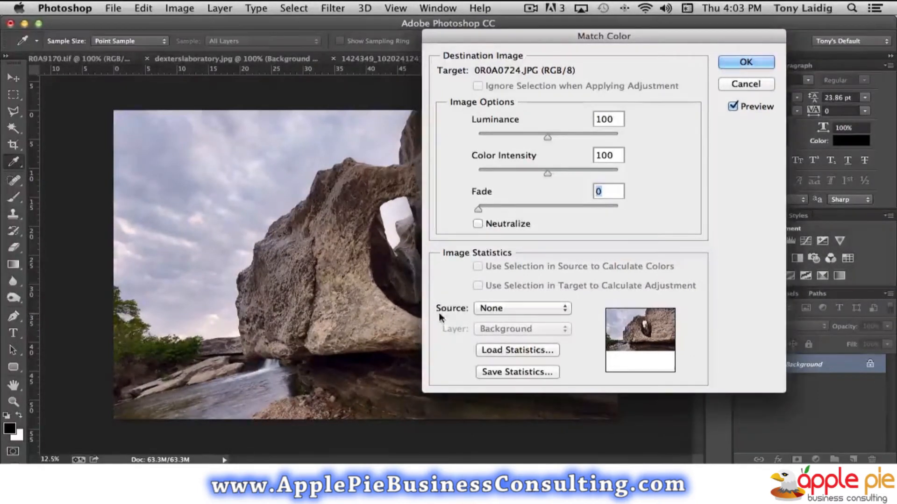
pyautogui.click(529, 308)
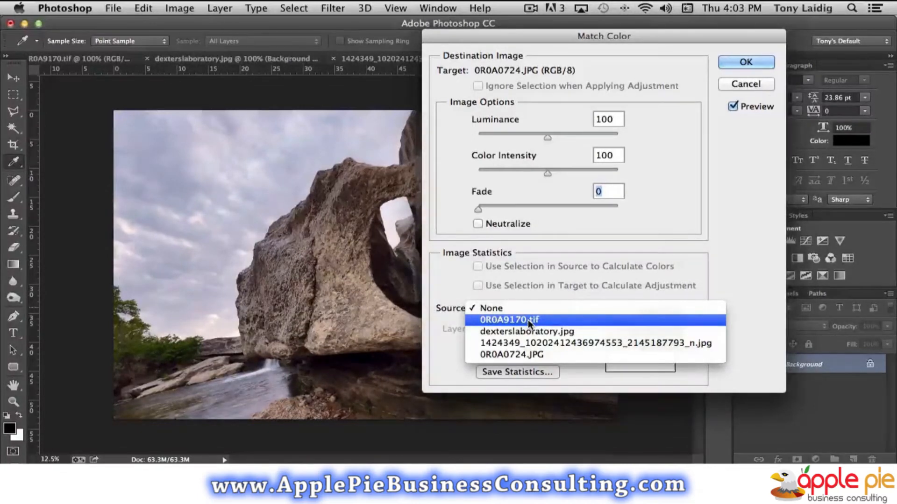
pyautogui.click(527, 319)
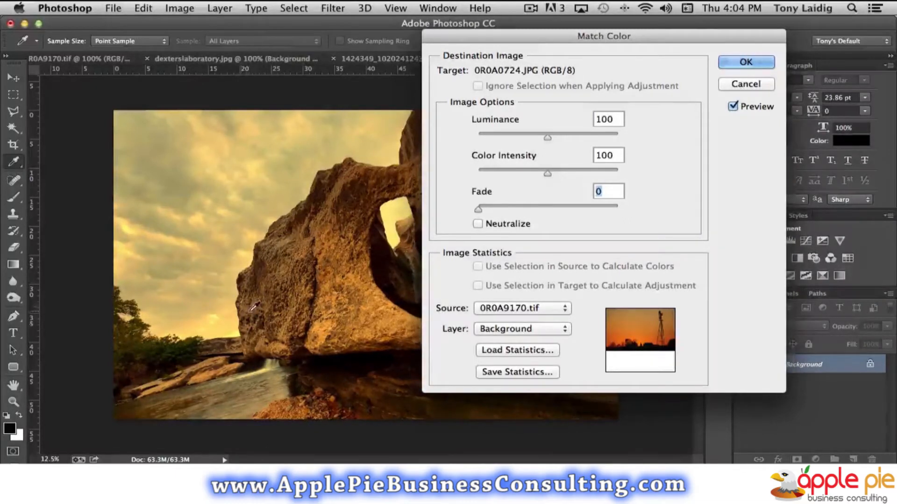
pyautogui.moveTo(491, 36)
pyautogui.mouseDown()
pyautogui.moveTo(716, 29)
pyautogui.moveTo(416, 34)
pyautogui.moveTo(508, 34)
pyautogui.mouseUp()
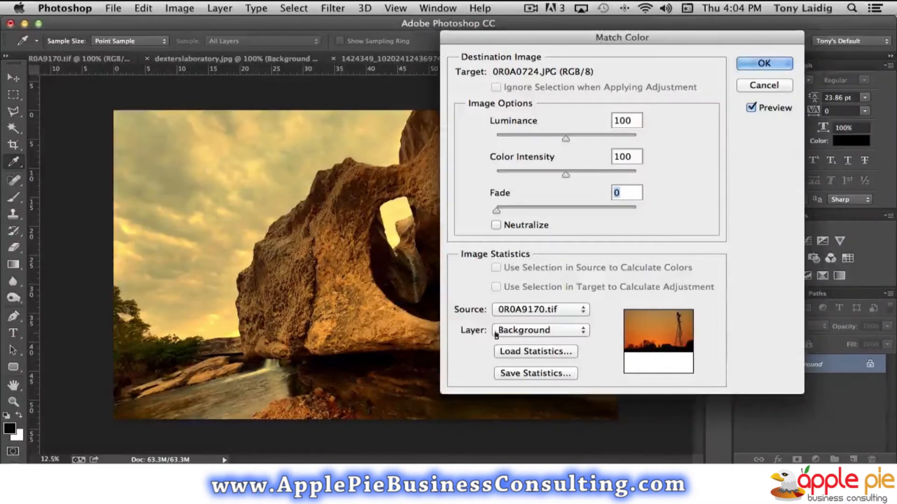
# Step: Set the Match Color source back to None and cancel the adjustment
pyautogui.click(537, 309)
pyautogui.click(541, 305)
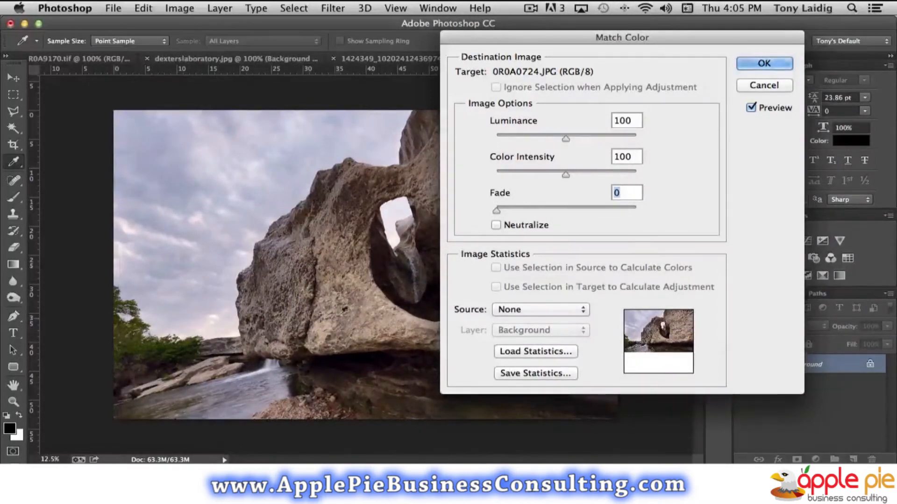
pyautogui.click(764, 85)
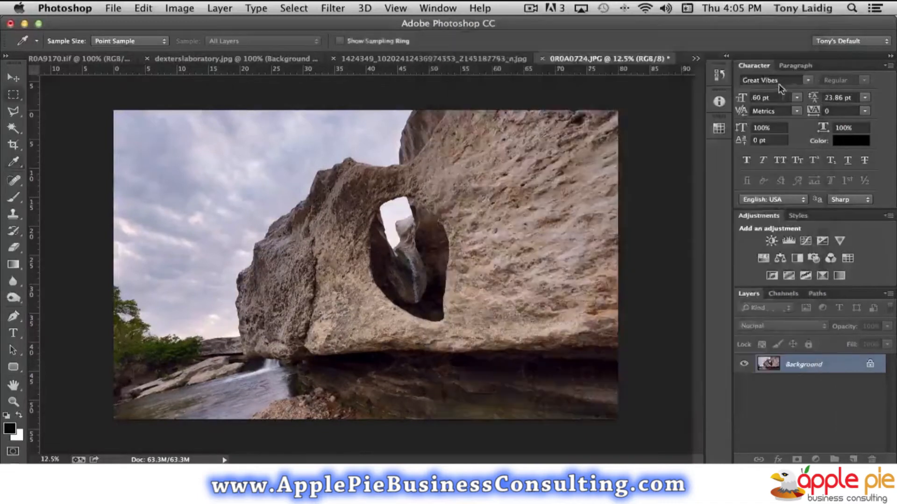
# Step: Open Replace Color, sample the blue-gray sky, try fuzziness values around 60 and settle on 38
pyautogui.click(179, 8)
pyautogui.moveTo(189, 45)
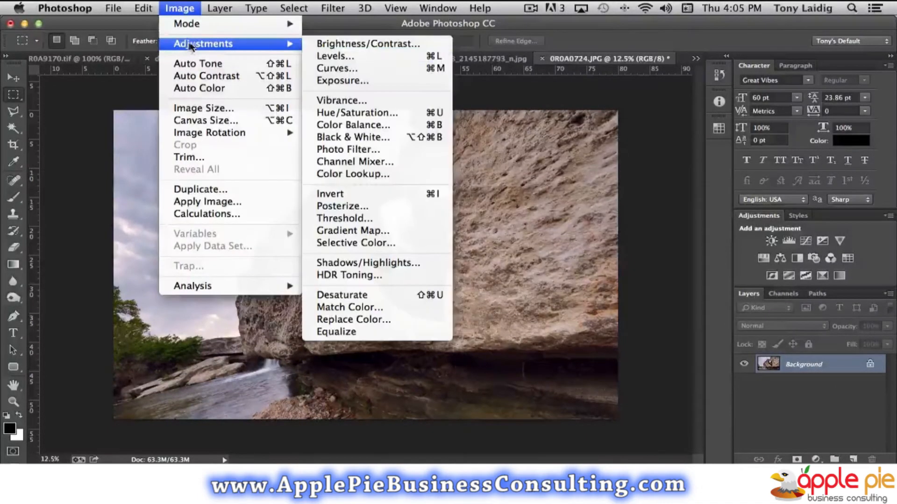
pyautogui.click(386, 319)
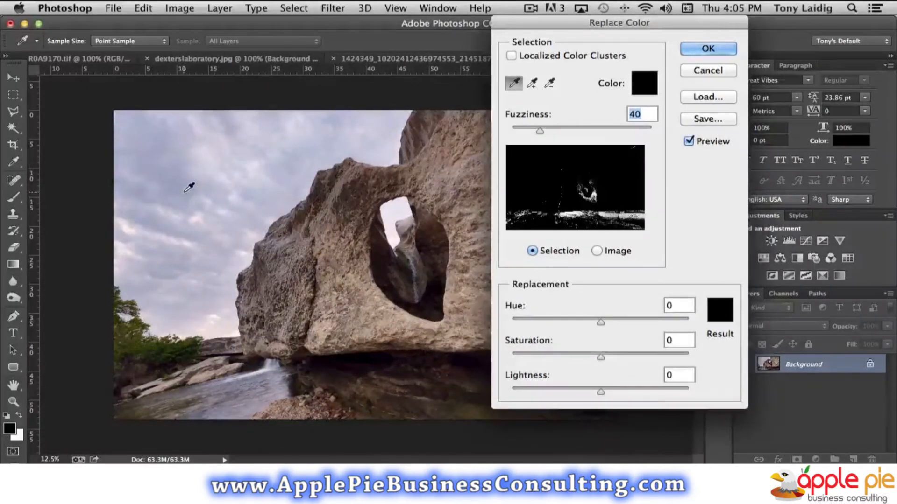
pyautogui.click(189, 186)
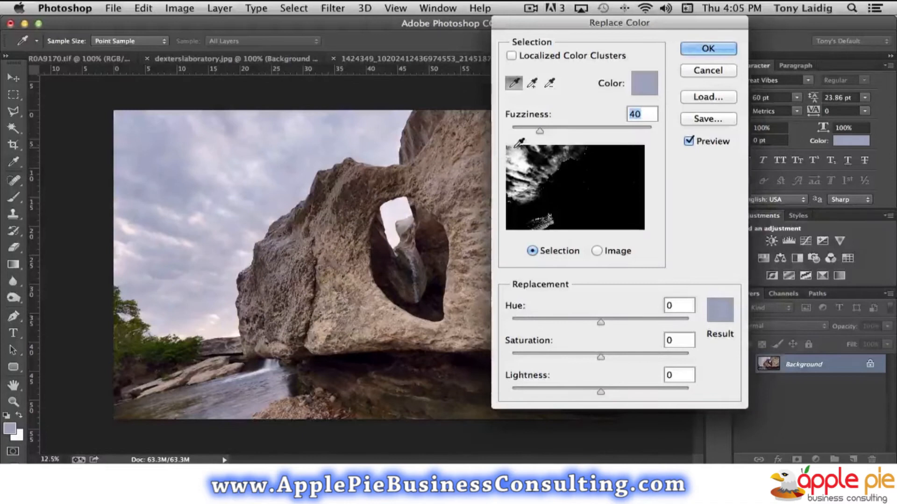
pyautogui.moveTo(540, 131)
pyautogui.mouseDown()
pyautogui.moveTo(515, 130)
pyautogui.moveTo(578, 133)
pyautogui.moveTo(553, 132)
pyautogui.mouseUp()
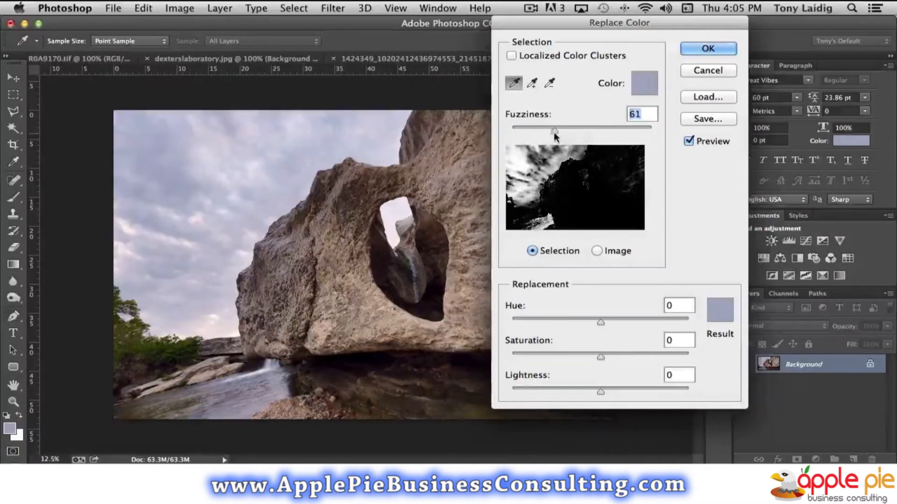
pyautogui.moveTo(642, 135); pyautogui.dragTo(553, 128)
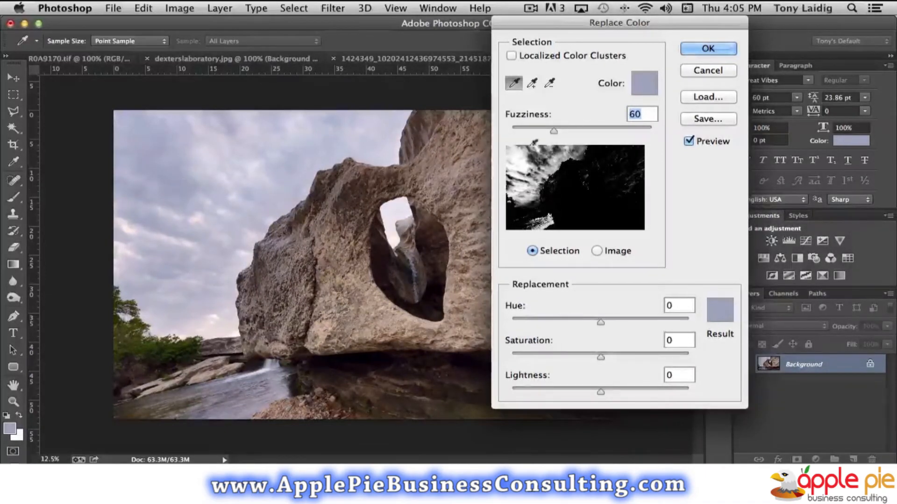
pyautogui.moveTo(555, 131); pyautogui.dragTo(538, 132)
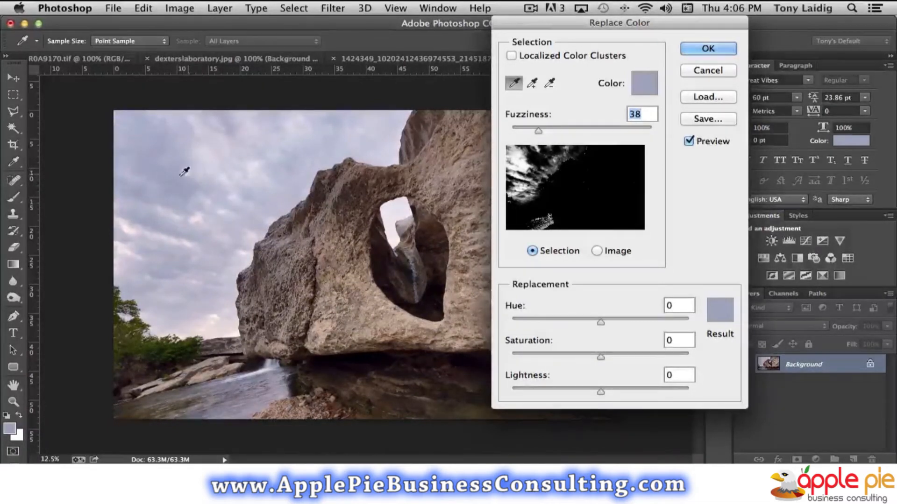
# Step: Add three more sky tones, including the bright cloud at the photo's left edge, to the Replace Color selection
pyautogui.click(535, 84)
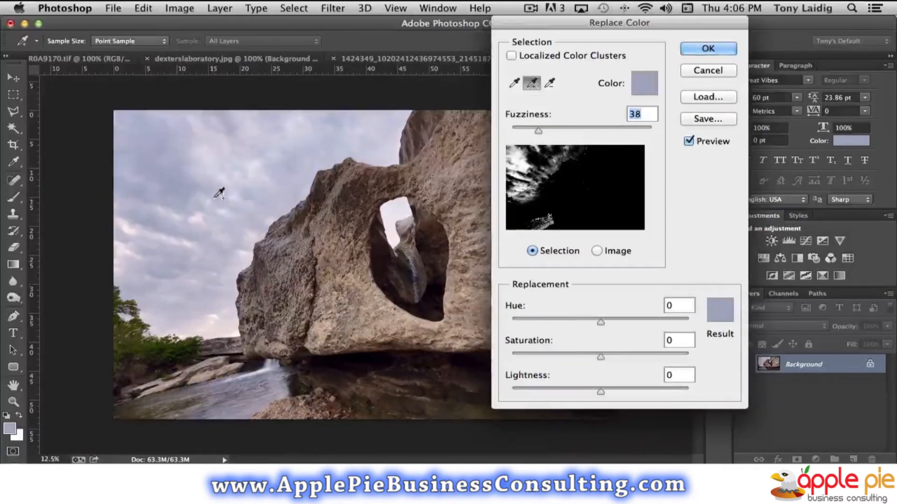
pyautogui.click(203, 172)
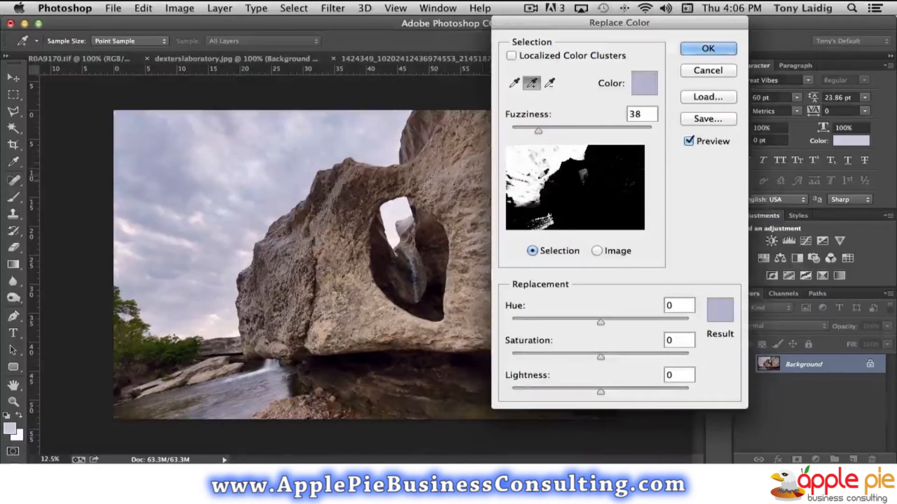
pyautogui.click(132, 225)
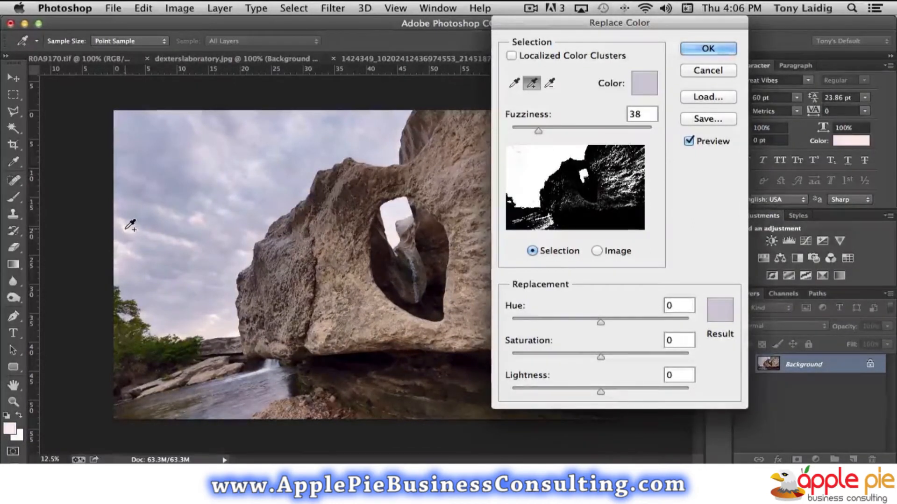
pyautogui.click(144, 152)
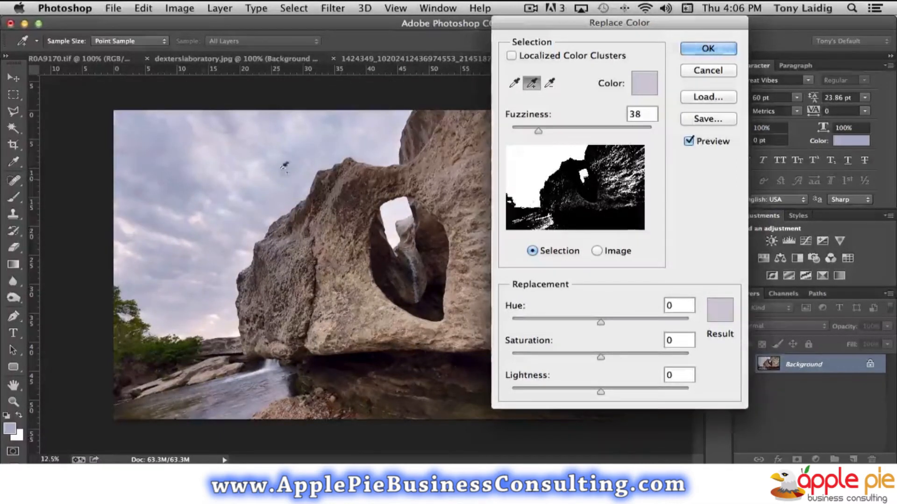
# Step: Subtract the bright cloud tones at the photo's left edge from the color selection and set the fuzziness to 21
pyautogui.click(551, 82)
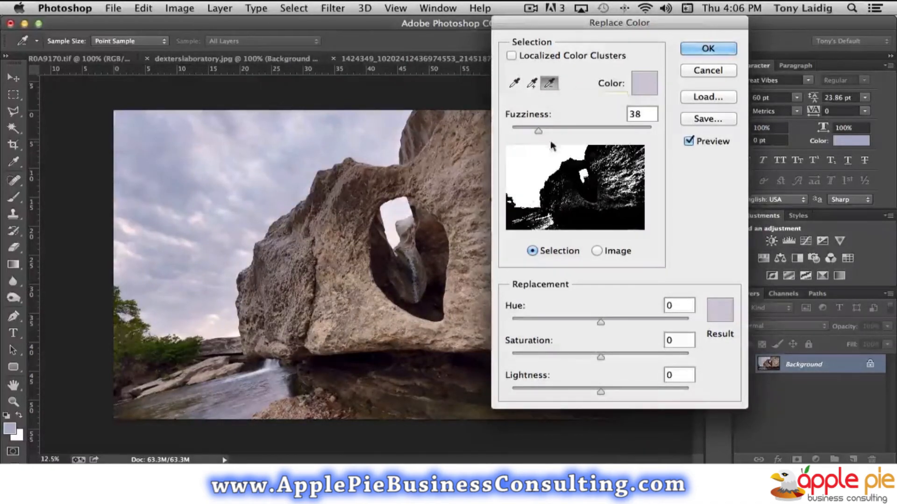
pyautogui.click(128, 229)
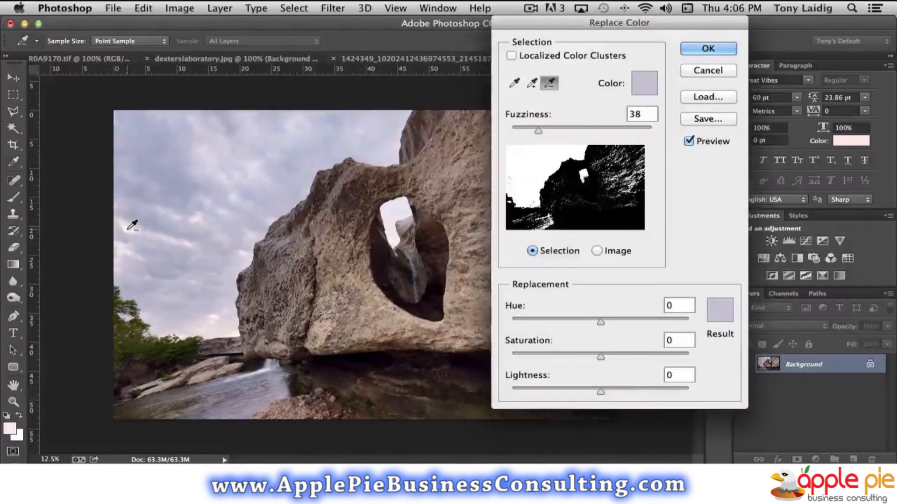
pyautogui.click(124, 229)
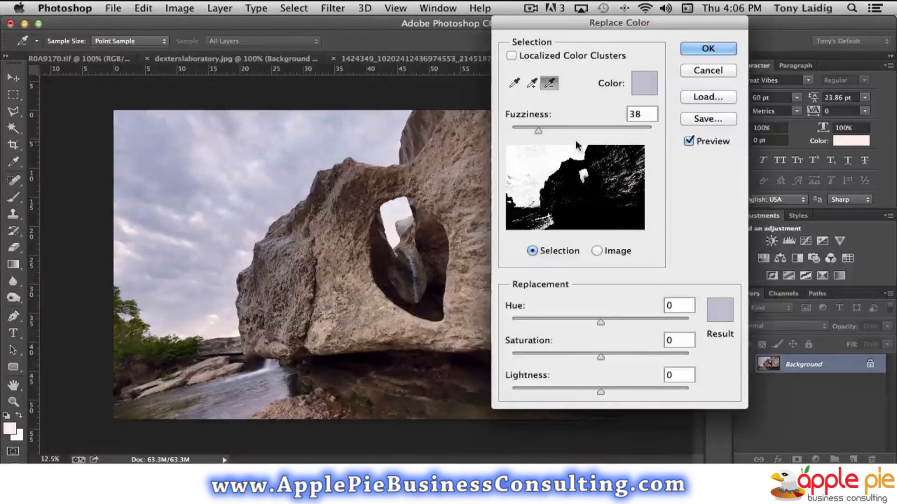
pyautogui.moveTo(537, 131)
pyautogui.mouseDown()
pyautogui.moveTo(519, 133)
pyautogui.moveTo(646, 133)
pyautogui.moveTo(515, 134)
pyautogui.moveTo(525, 134)
pyautogui.mouseUp()
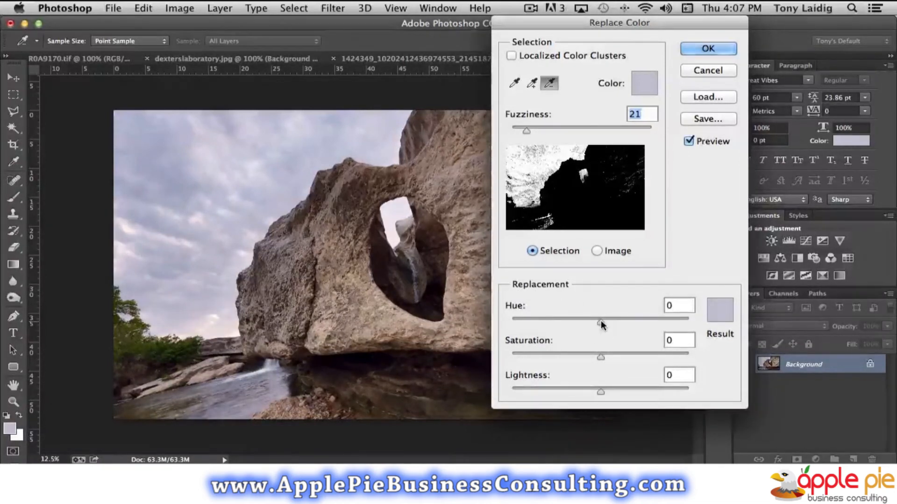
# Step: Try a replacement hue of +110, set it to -119, and set the fuzziness to 48
pyautogui.moveTo(601, 320); pyautogui.dragTo(636, 321)
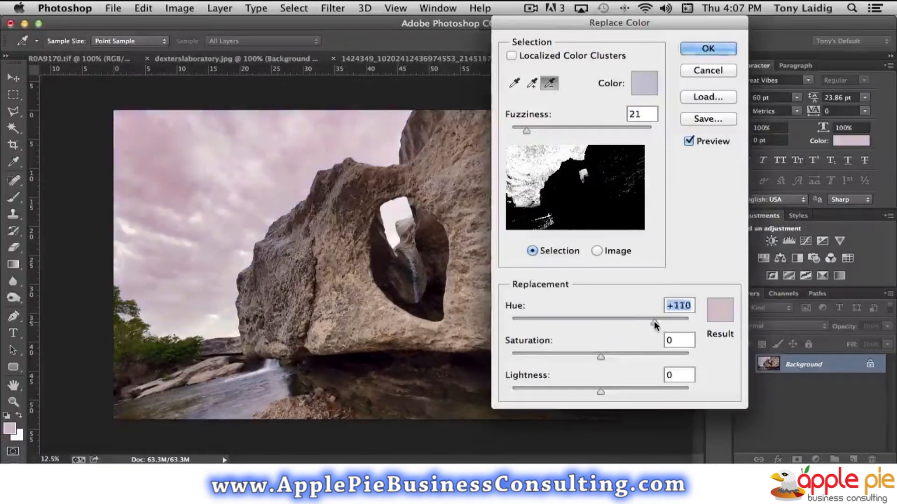
pyautogui.moveTo(661, 321); pyautogui.dragTo(541, 323)
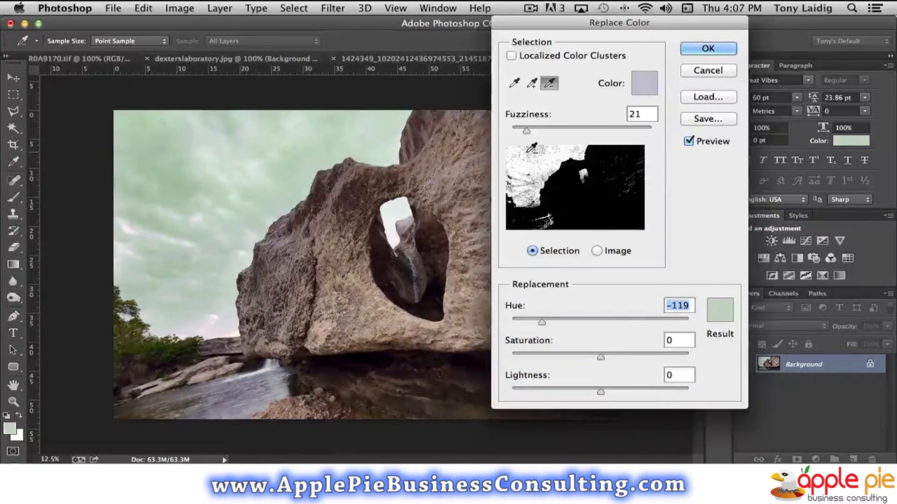
pyautogui.moveTo(527, 131); pyautogui.dragTo(545, 130)
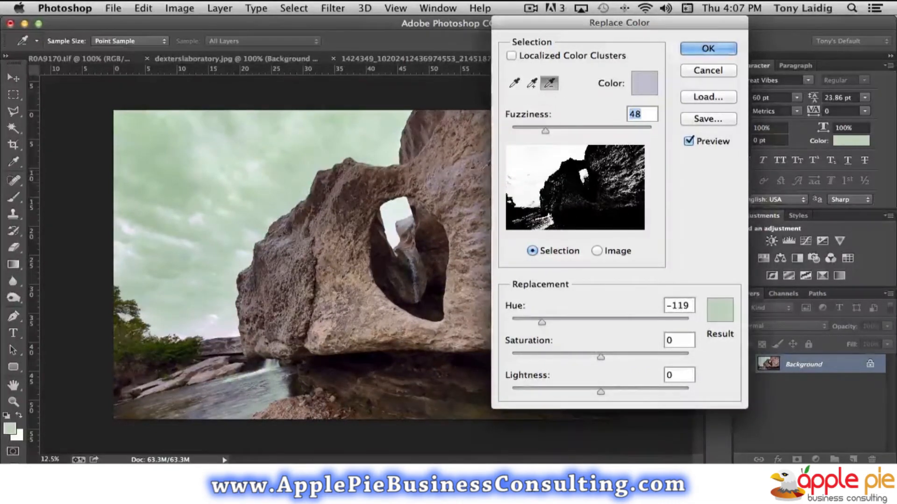
# Step: Subtract several tones of the large rock face from the color selection and set the fuzziness to 51
pyautogui.click(444, 175)
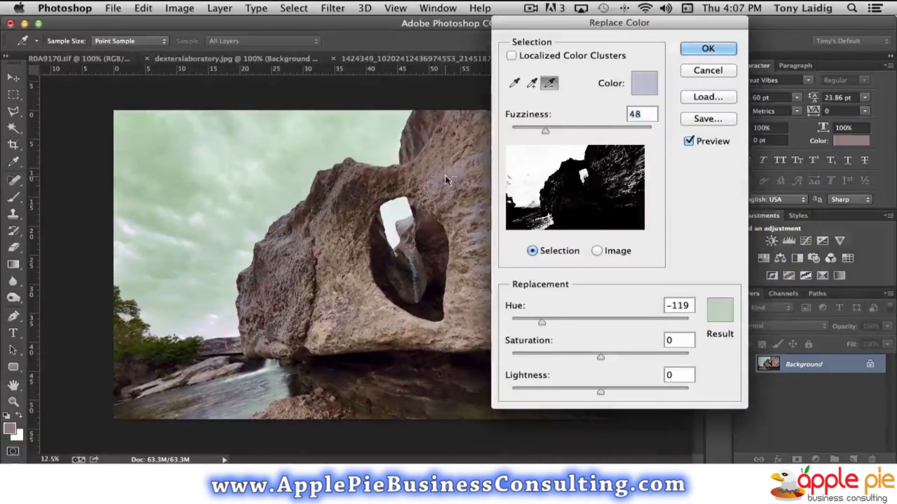
pyautogui.click(486, 186)
pyautogui.click(488, 202)
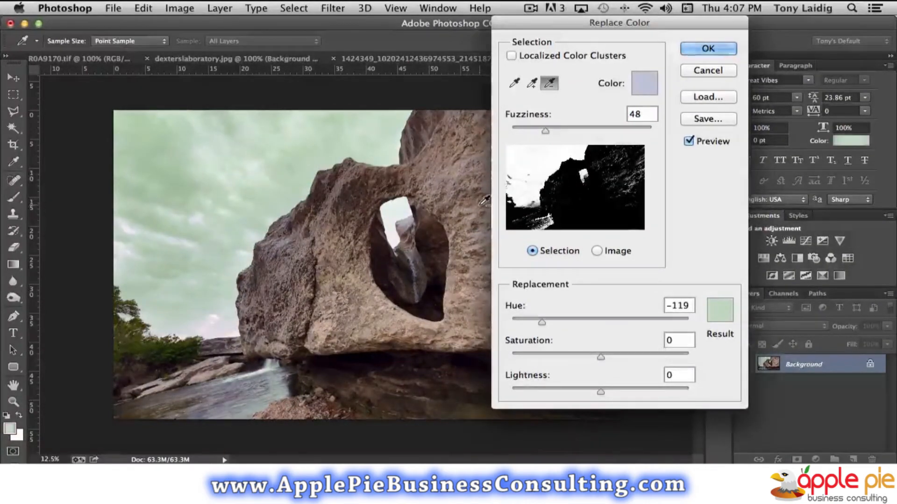
pyautogui.moveTo(554, 22); pyautogui.dragTo(626, 21)
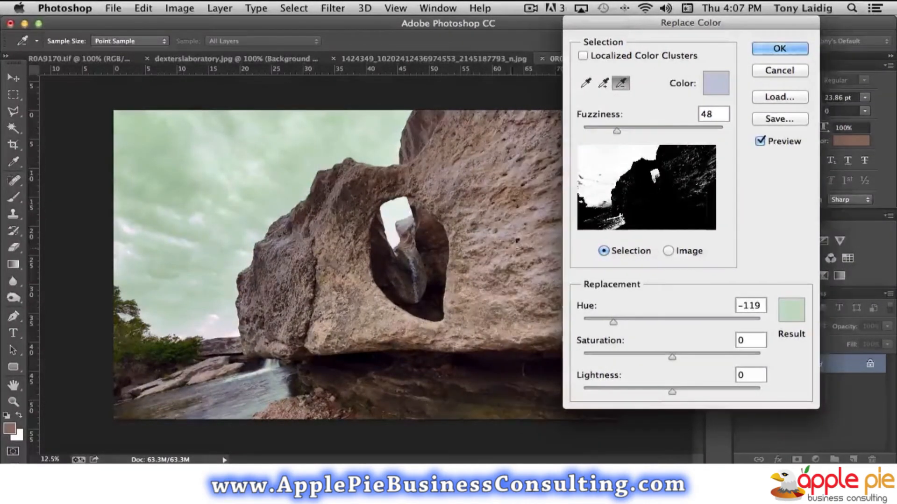
pyautogui.click(542, 219)
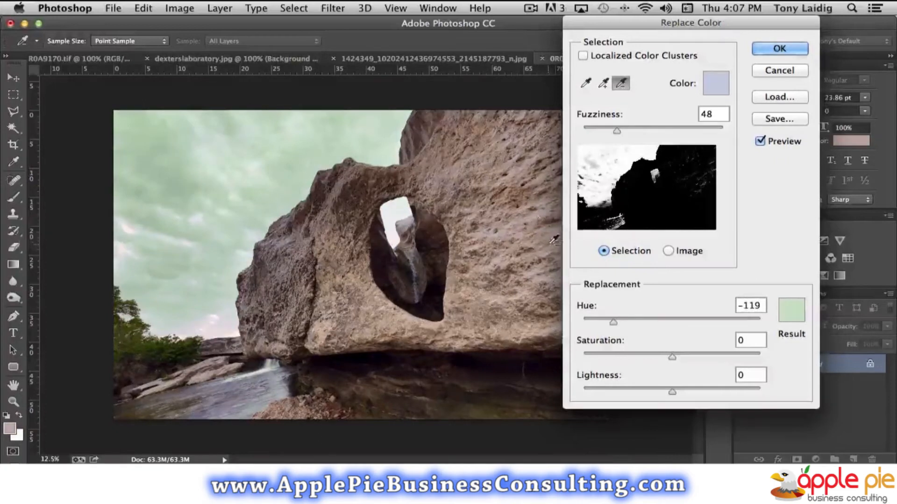
pyautogui.click(543, 223)
pyautogui.moveTo(618, 130)
pyautogui.mouseDown()
pyautogui.moveTo(643, 134)
pyautogui.moveTo(618, 133)
pyautogui.mouseUp()
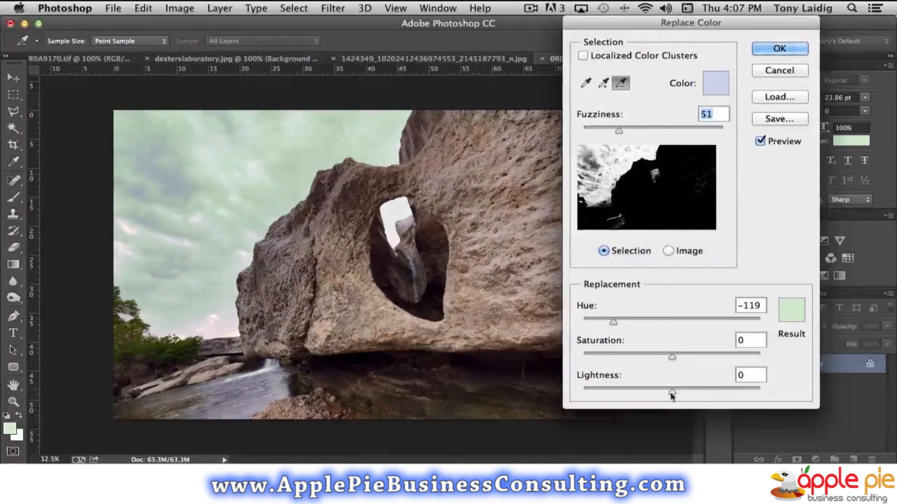
# Step: Set the replacement color's saturation to +58 and its lightness to -1
pyautogui.moveTo(671, 355); pyautogui.dragTo(722, 353)
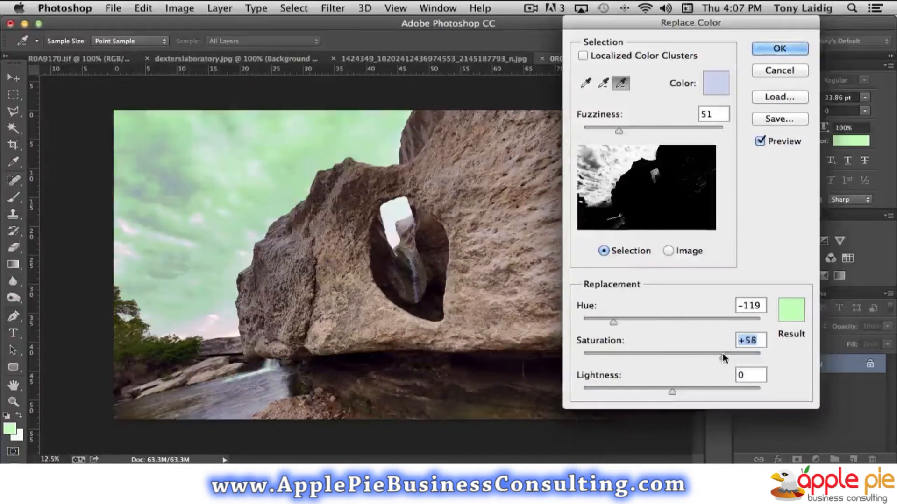
pyautogui.moveTo(672, 393)
pyautogui.mouseDown()
pyautogui.moveTo(656, 391)
pyautogui.moveTo(693, 392)
pyautogui.moveTo(669, 392)
pyautogui.mouseUp()
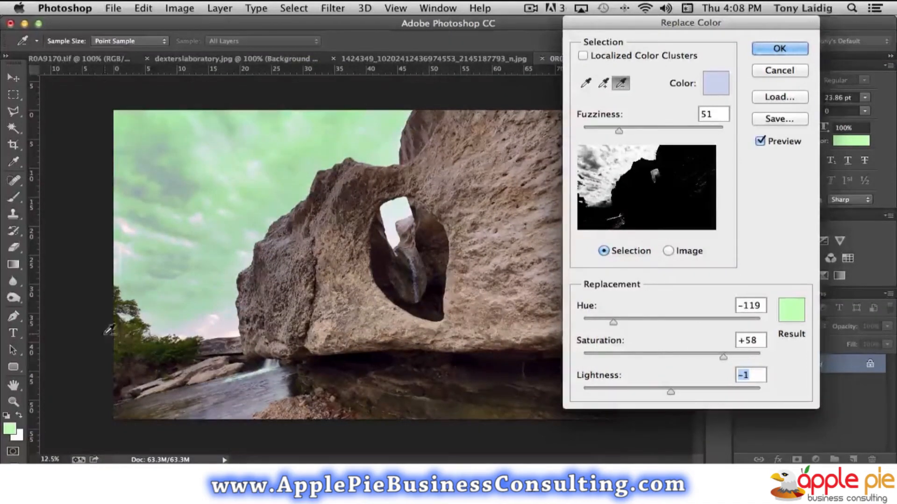
# Step: Start a new color selection by sampling the dark green of the bushes beside the water
pyautogui.click(603, 84)
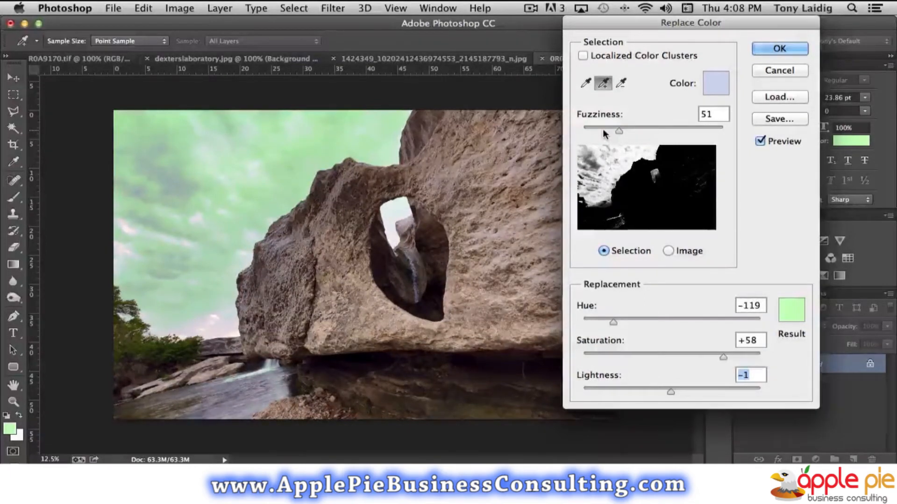
pyautogui.click(586, 83)
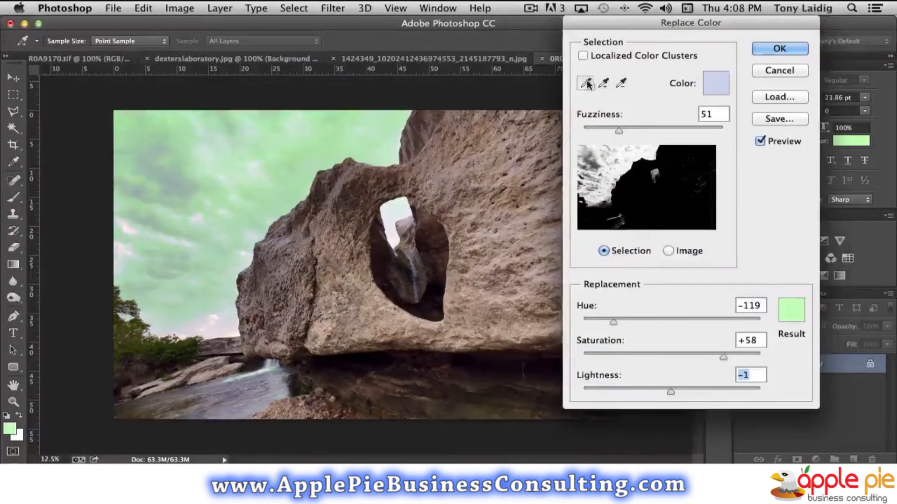
pyautogui.click(145, 347)
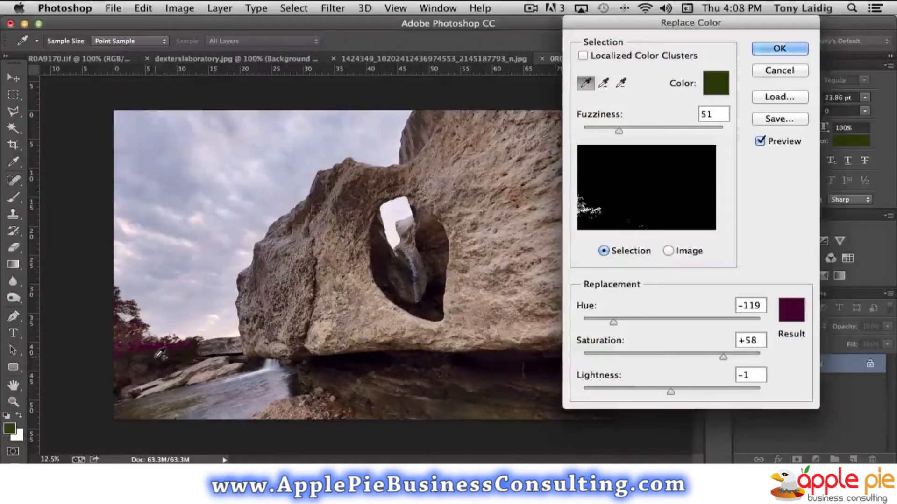
# Step: Resample the bushes beside the water in several spots to find a base color for the replacement selection
pyautogui.click(161, 355)
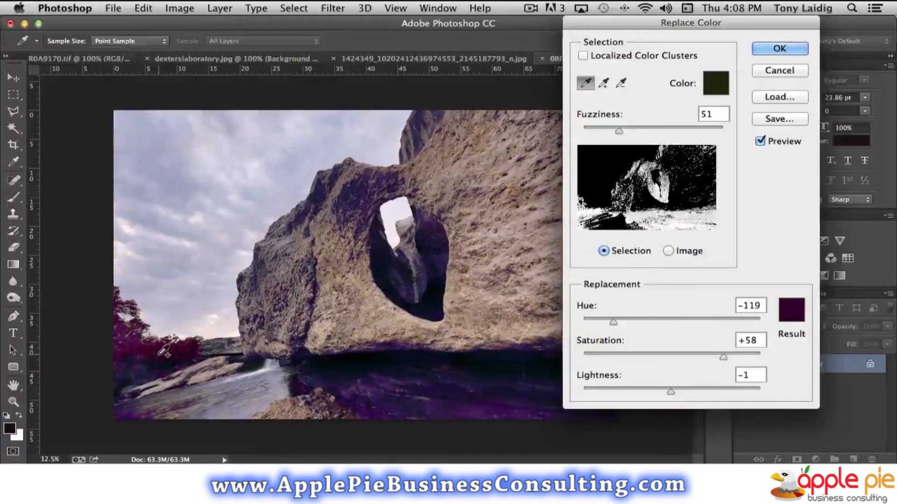
pyautogui.click(163, 353)
pyautogui.click(138, 337)
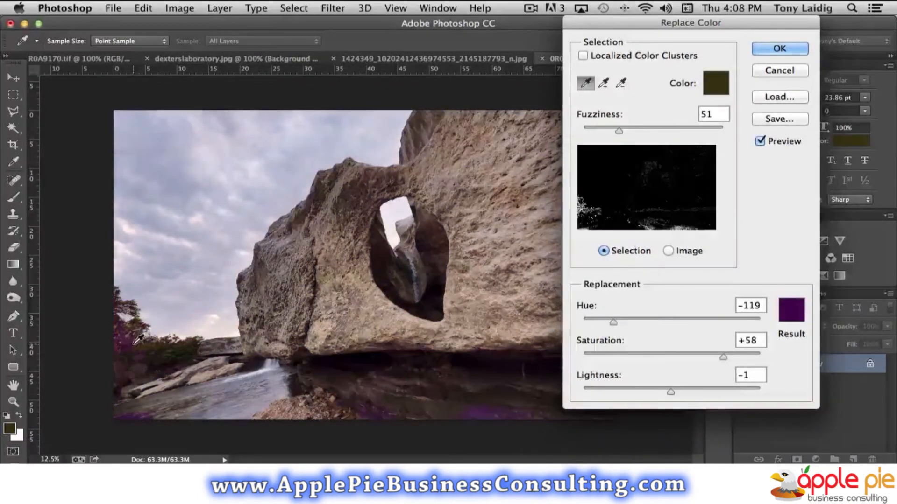
pyautogui.click(151, 345)
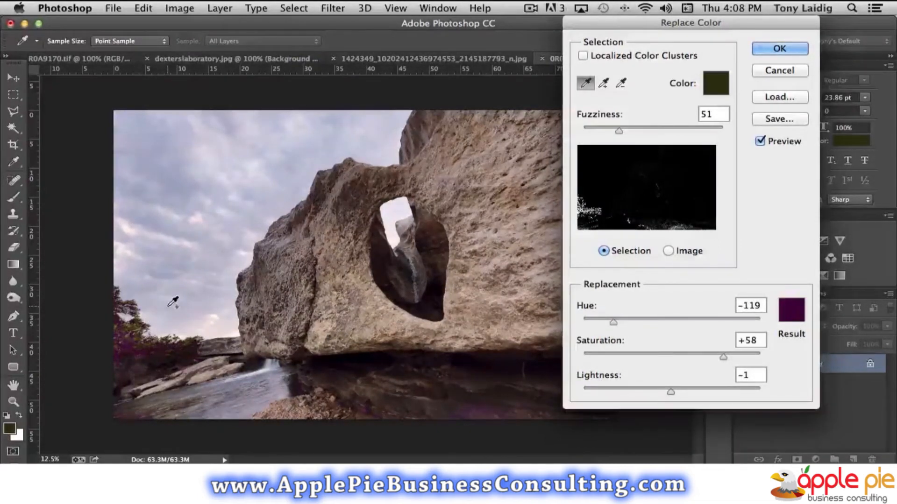
# Step: Add two more tones from the bushes to the color selection
pyautogui.click(603, 82)
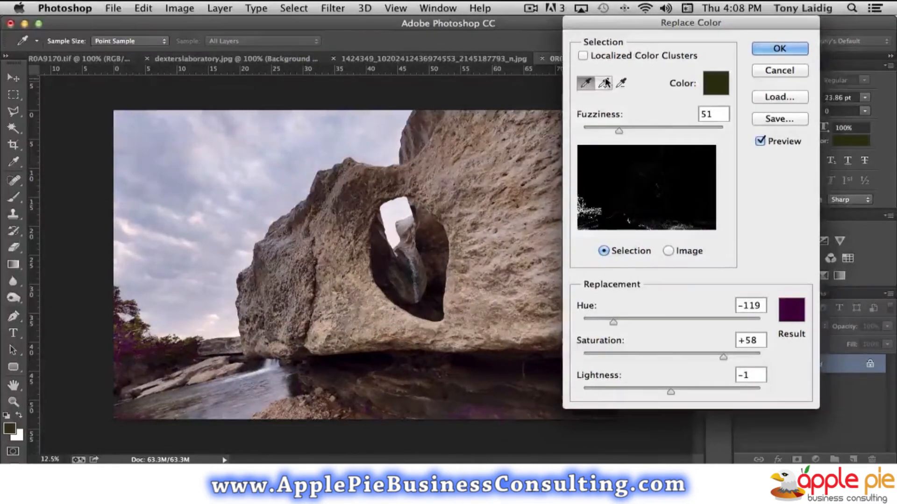
pyautogui.click(139, 329)
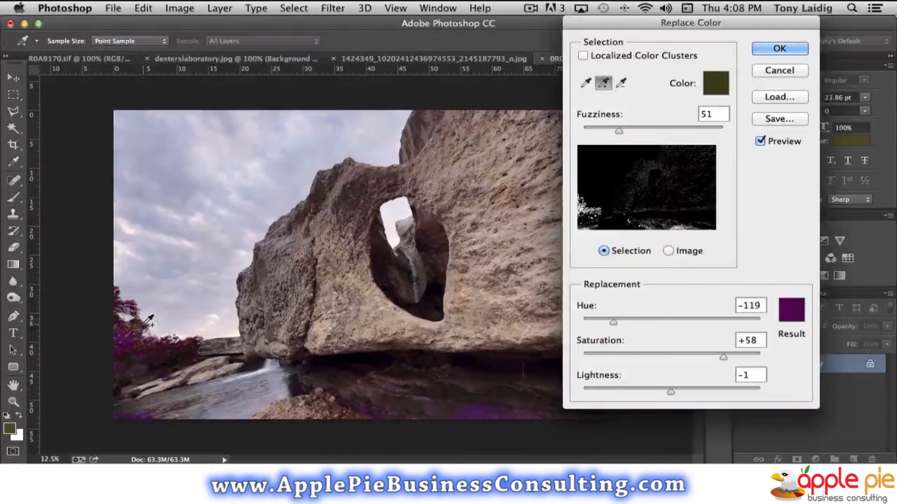
pyautogui.click(143, 325)
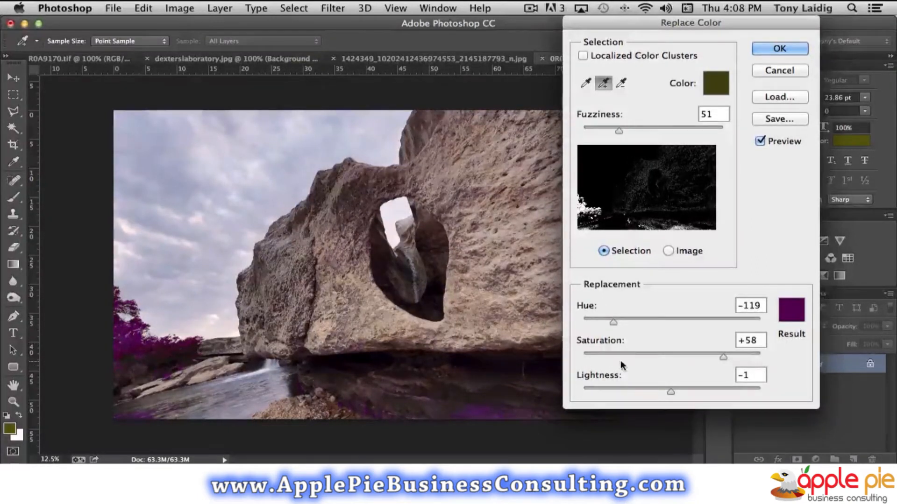
# Step: Try replacement hues of -11, -53 and -102 on the bushes, and cancel the color replacement
pyautogui.moveTo(613, 322); pyautogui.dragTo(666, 321)
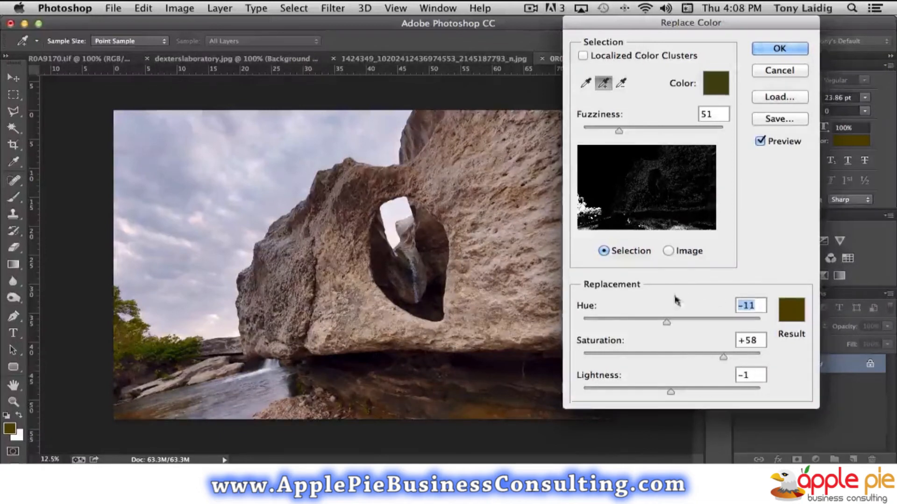
pyautogui.moveTo(666, 321); pyautogui.dragTo(645, 327)
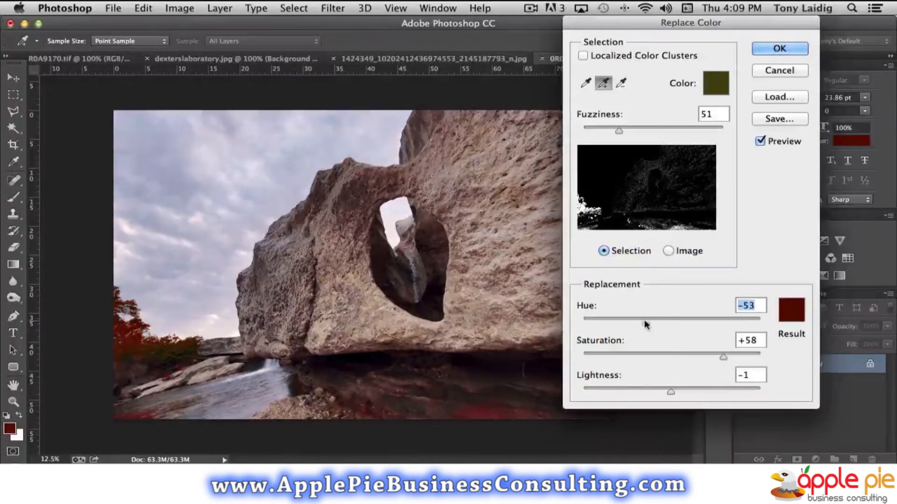
pyautogui.moveTo(646, 320); pyautogui.dragTo(622, 321)
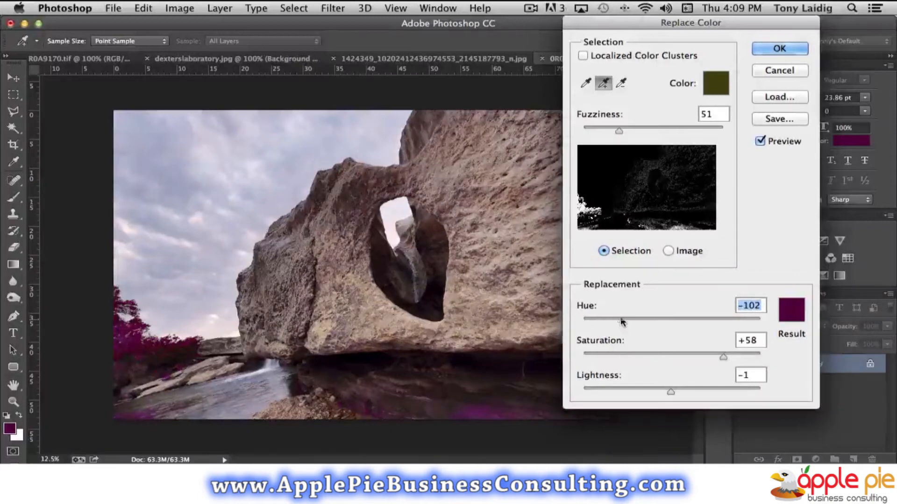
pyautogui.click(786, 70)
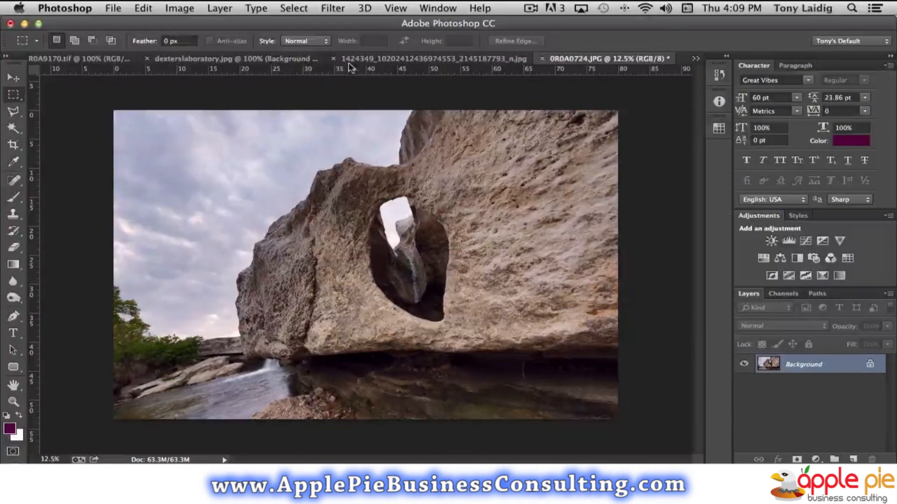
# Step: In dexterslaboratory.jpg, start Replace Color, sample the character's orange hair and set the fuzziness to 146
pyautogui.click(237, 58)
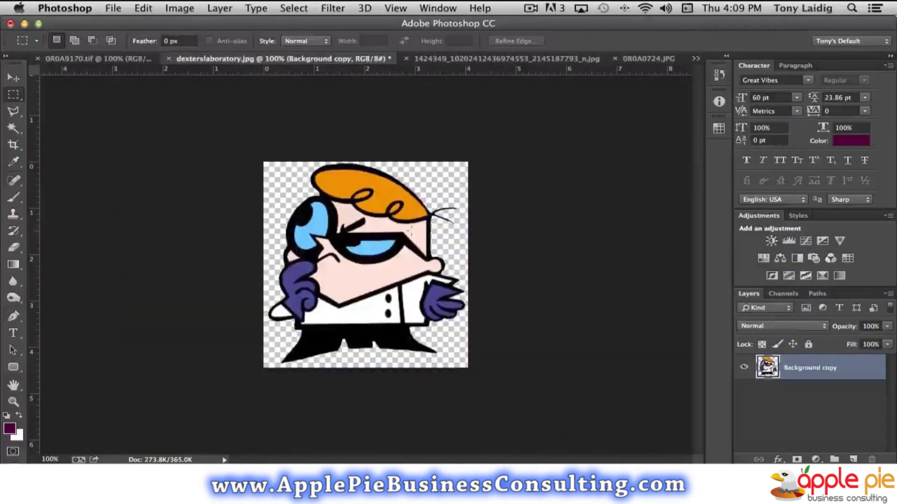
pyautogui.click(182, 9)
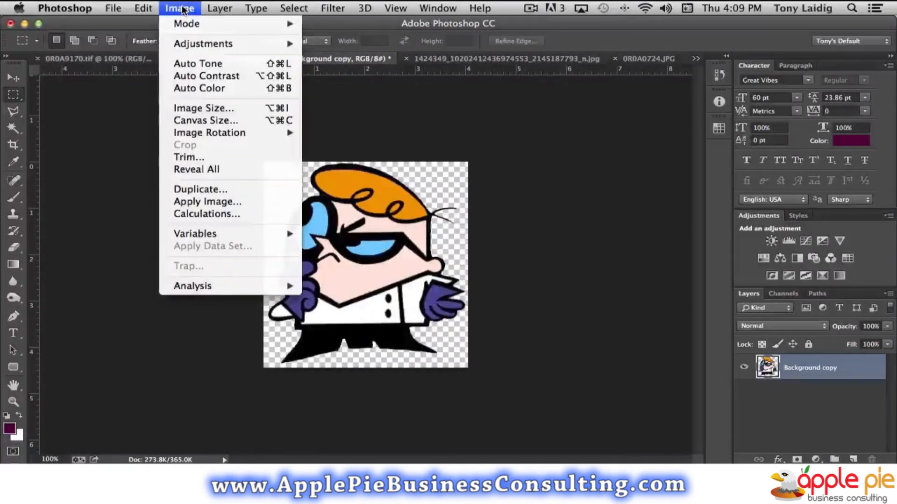
pyautogui.moveTo(200, 44)
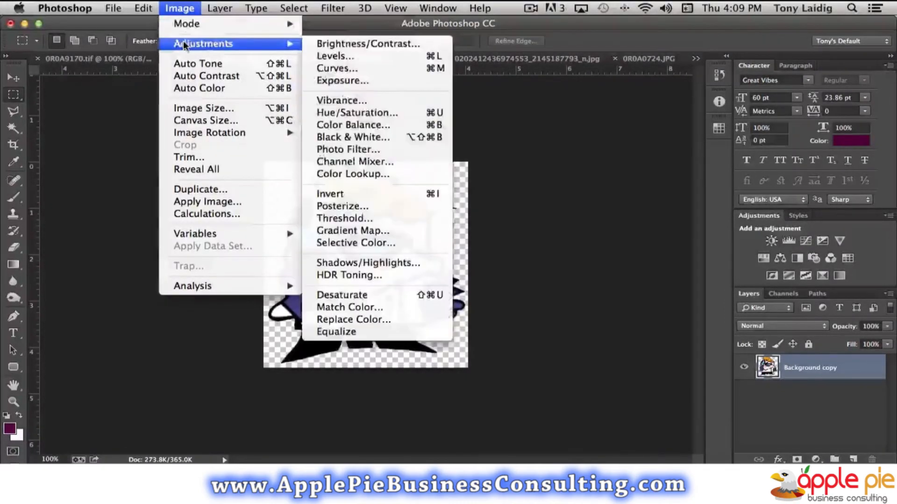
pyautogui.click(376, 322)
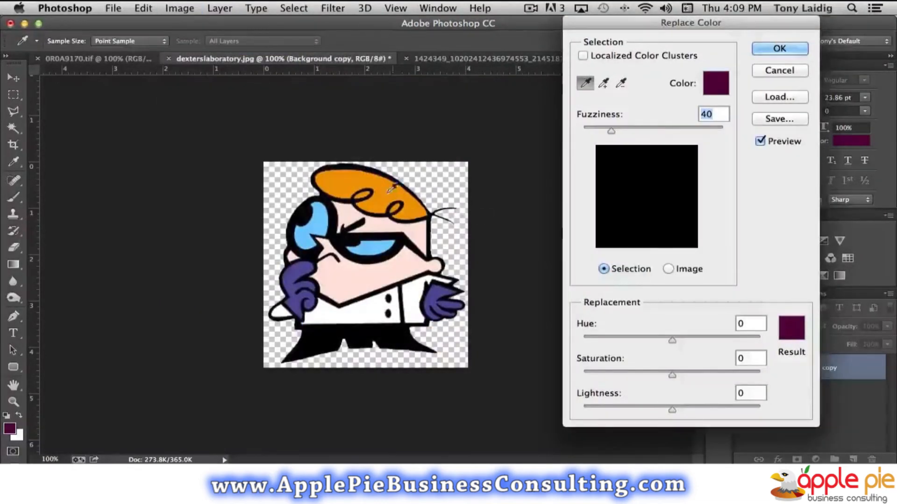
pyautogui.click(405, 186)
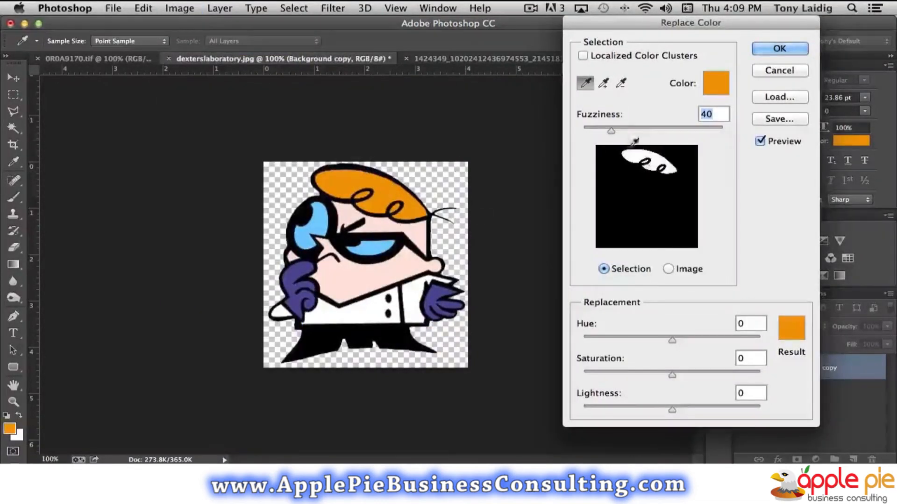
pyautogui.moveTo(611, 130); pyautogui.dragTo(684, 129)
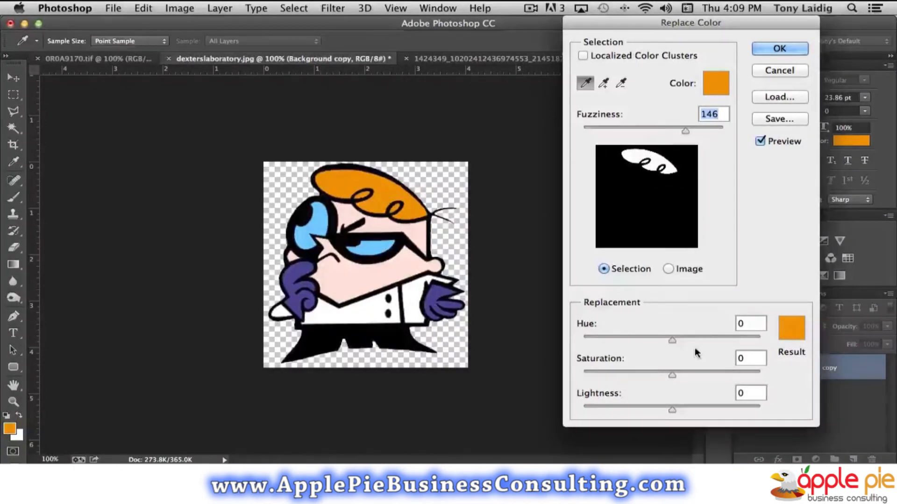
# Step: Recolor the hair red with hue -55, saturation -29 and fuzziness 200, and apply the replacement
pyautogui.moveTo(673, 341); pyautogui.dragTo(649, 340)
pyautogui.moveTo(674, 376); pyautogui.dragTo(645, 373)
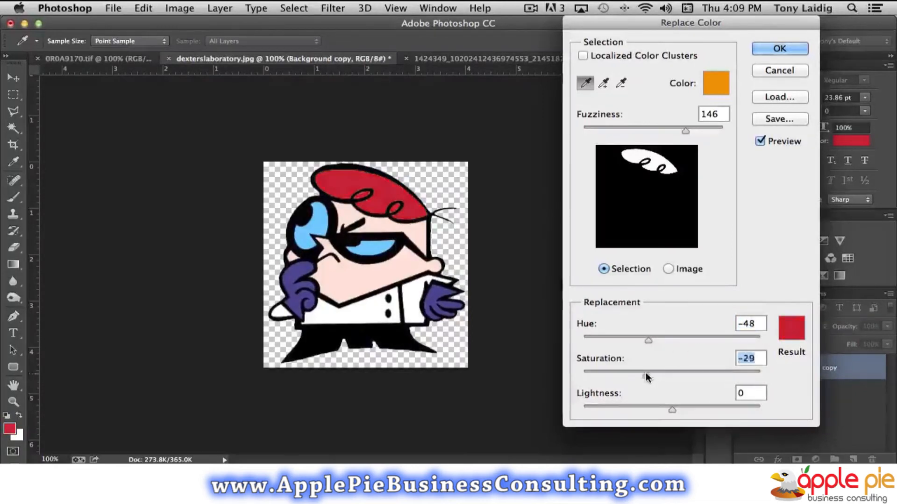
pyautogui.moveTo(687, 128); pyautogui.dragTo(725, 124)
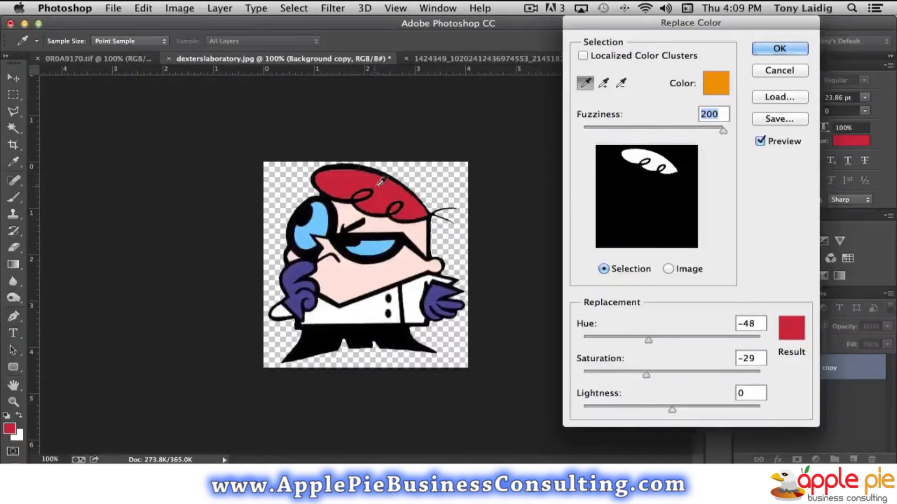
pyautogui.moveTo(645, 341)
pyautogui.mouseDown()
pyautogui.moveTo(620, 338)
pyautogui.moveTo(695, 343)
pyautogui.moveTo(645, 344)
pyautogui.mouseUp()
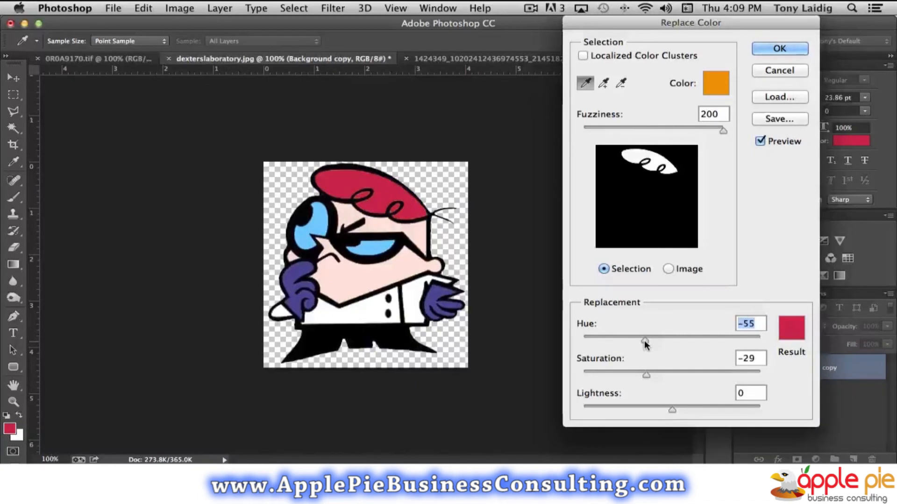
pyautogui.click(779, 49)
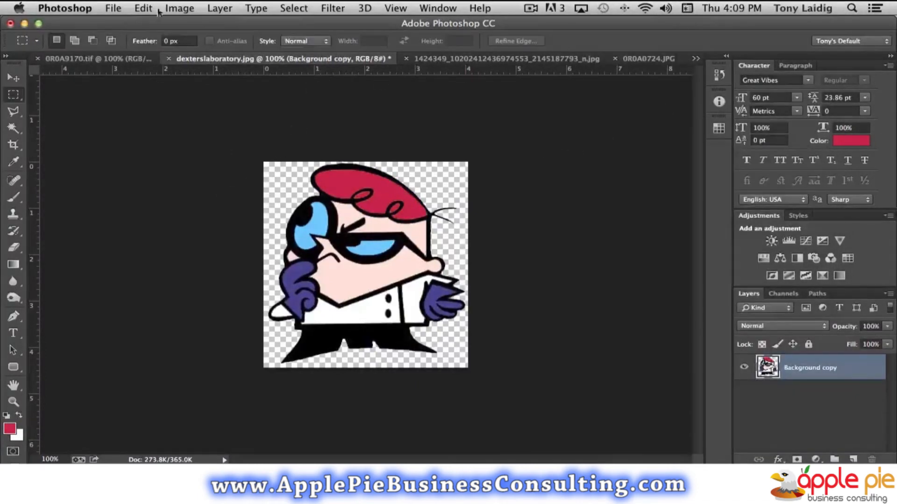
# Step: Start another Replace Color adjustment, sample the purple of the gloves and set the fuzziness to 108
pyautogui.click(179, 7)
pyautogui.moveTo(195, 42)
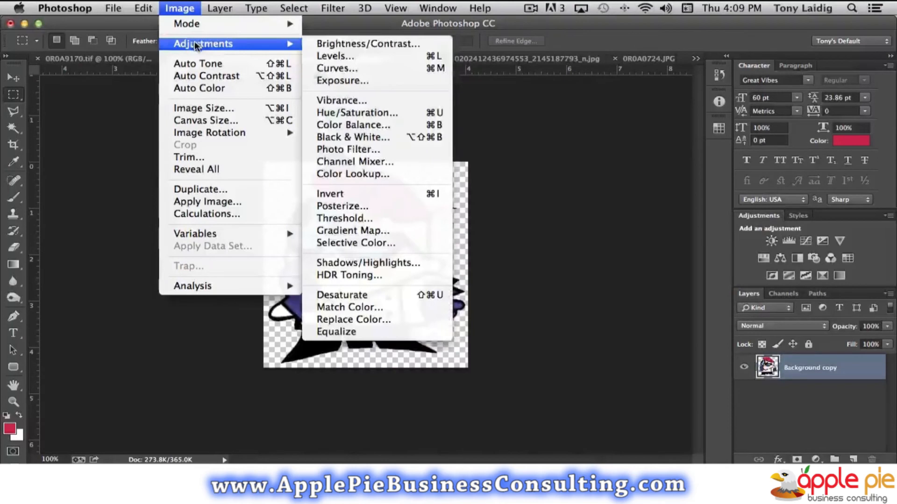
pyautogui.click(388, 319)
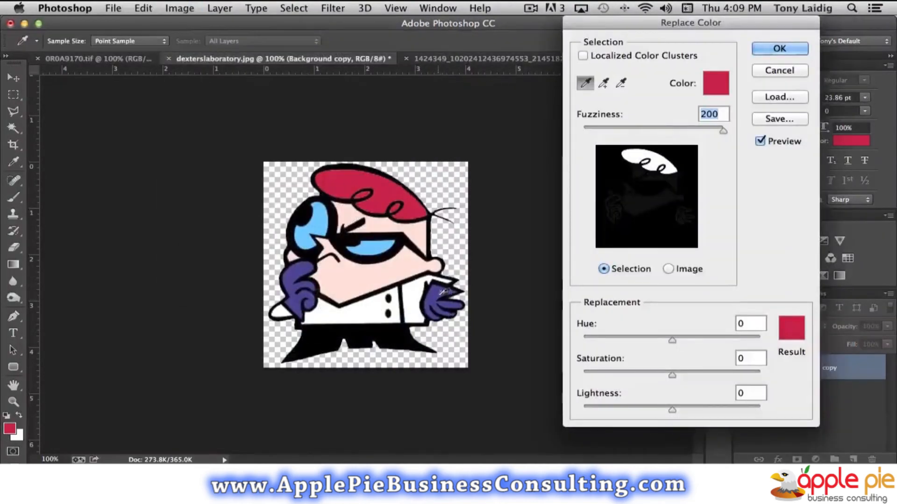
pyautogui.click(436, 294)
pyautogui.moveTo(723, 129); pyautogui.dragTo(658, 130)
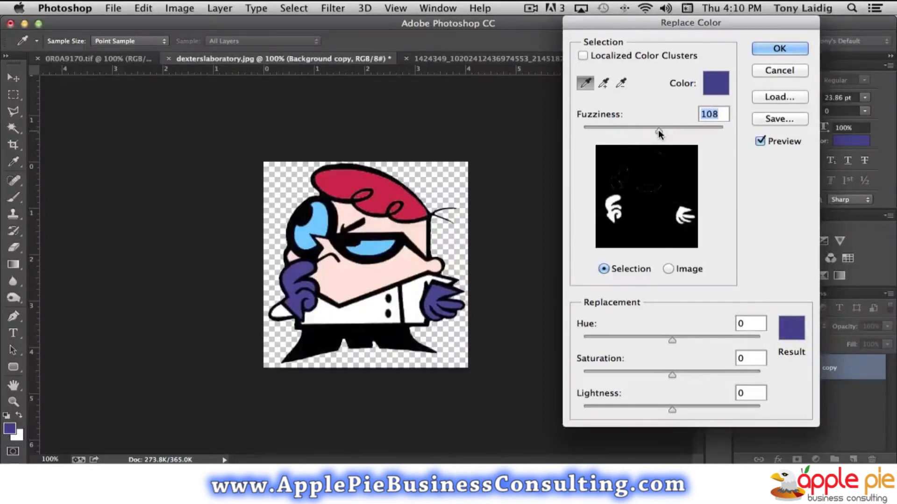
pyautogui.click(308, 271)
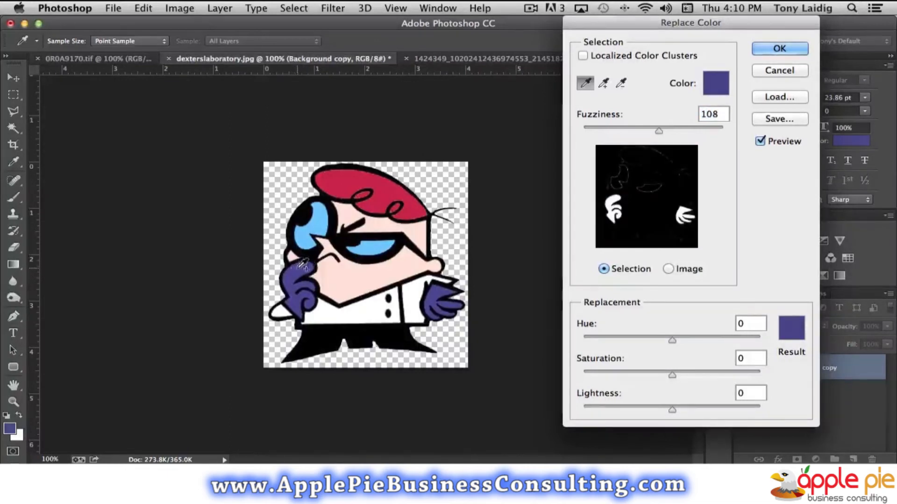
# Step: Recolor the gloves green with hue -107 and a slightly raised saturation, and apply the replacement
pyautogui.moveTo(675, 344); pyautogui.dragTo(620, 341)
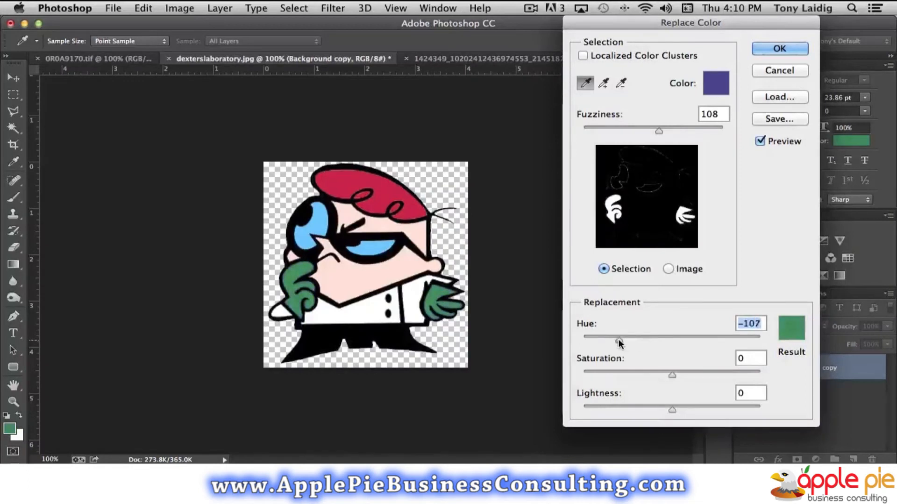
pyautogui.moveTo(672, 375); pyautogui.dragTo(692, 374)
pyautogui.click(779, 48)
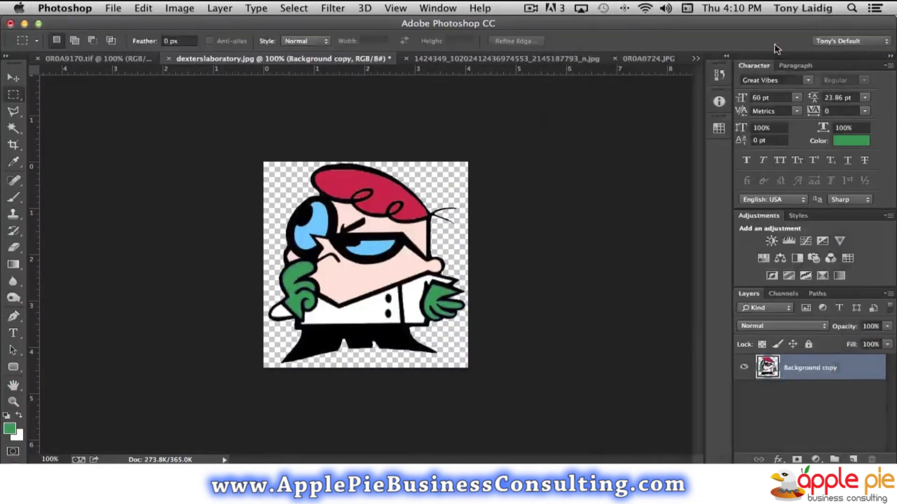
pyautogui.click(174, 9)
pyautogui.moveTo(192, 43)
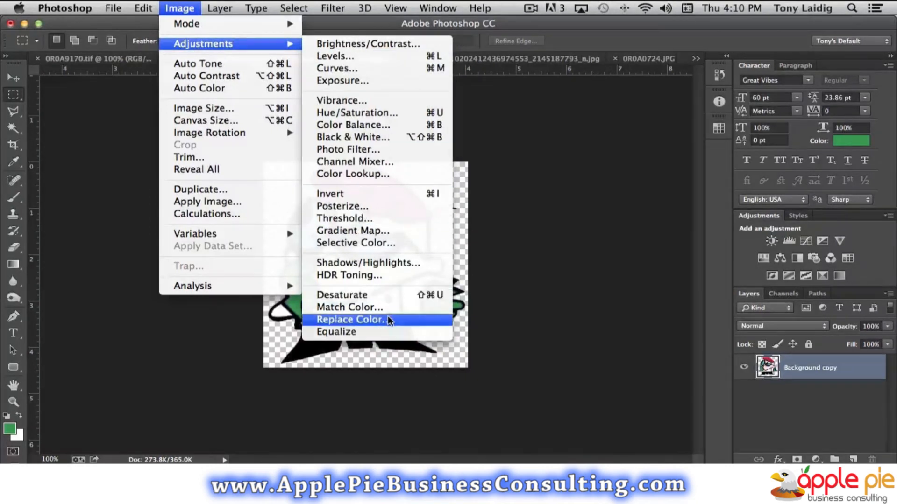
pyautogui.click(183, 9)
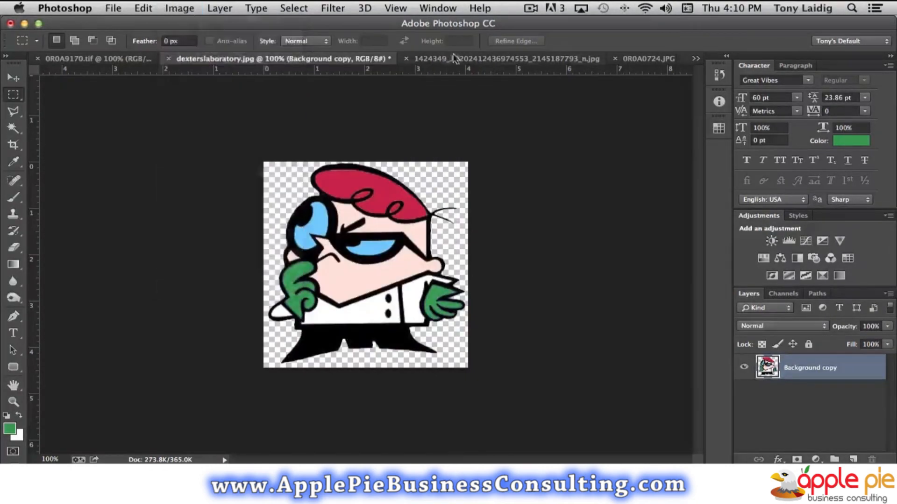
# Step: Switch to the rock landscape photo 0R0A0724.JPG and apply the Equalize adjustment
pyautogui.click(126, 59)
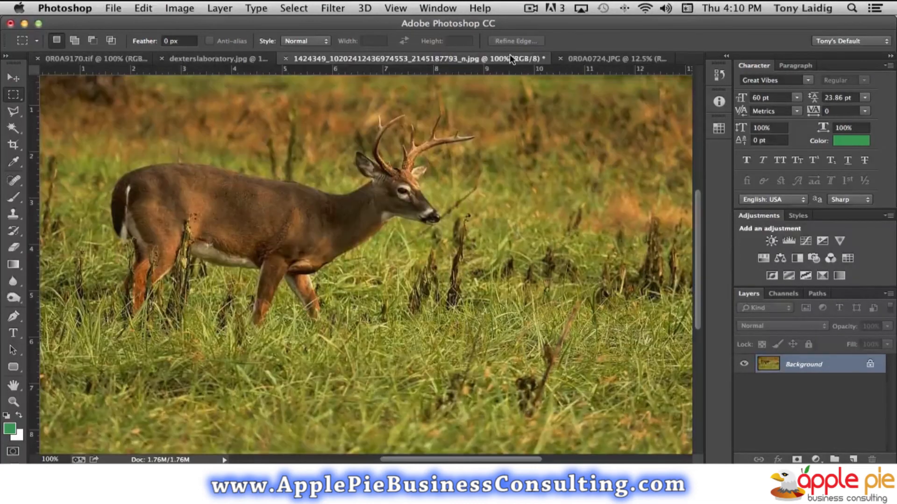
pyautogui.click(509, 57)
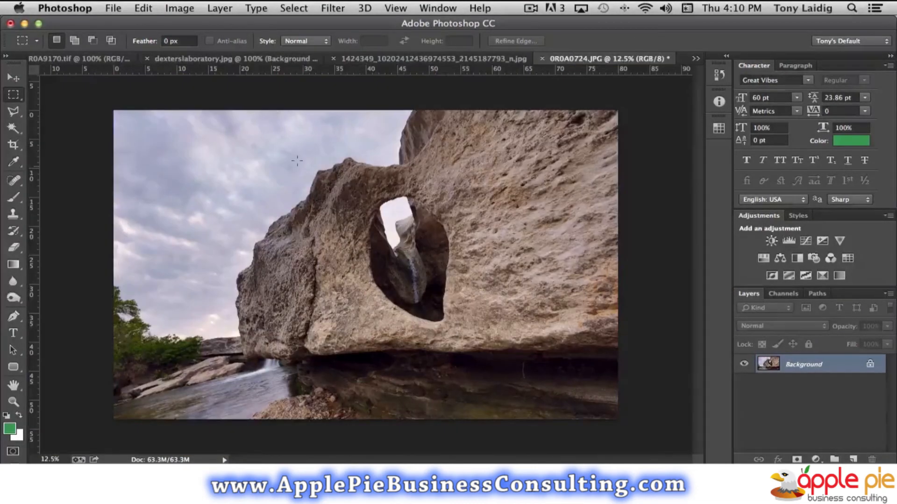
pyautogui.click(180, 9)
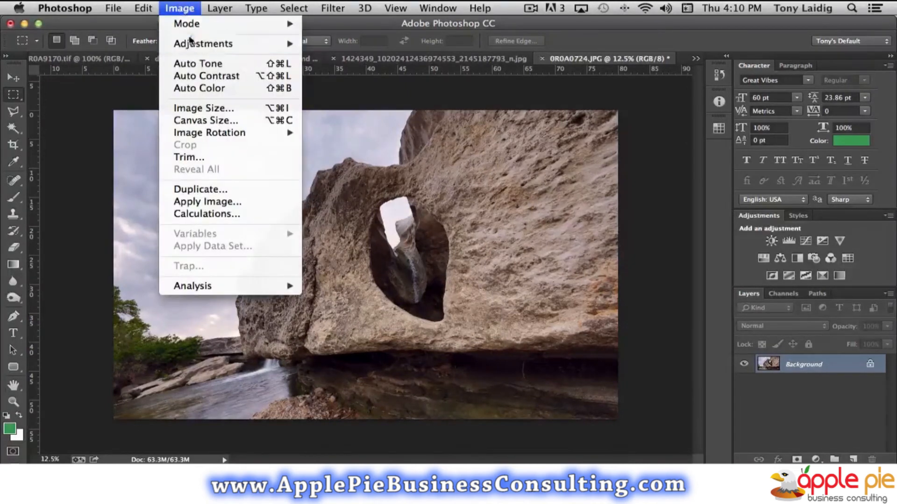
pyautogui.moveTo(196, 43)
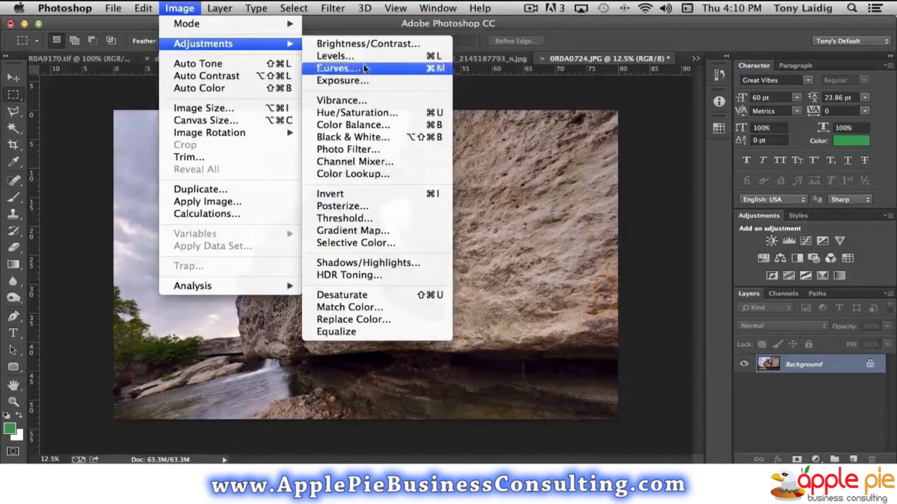
pyautogui.click(341, 329)
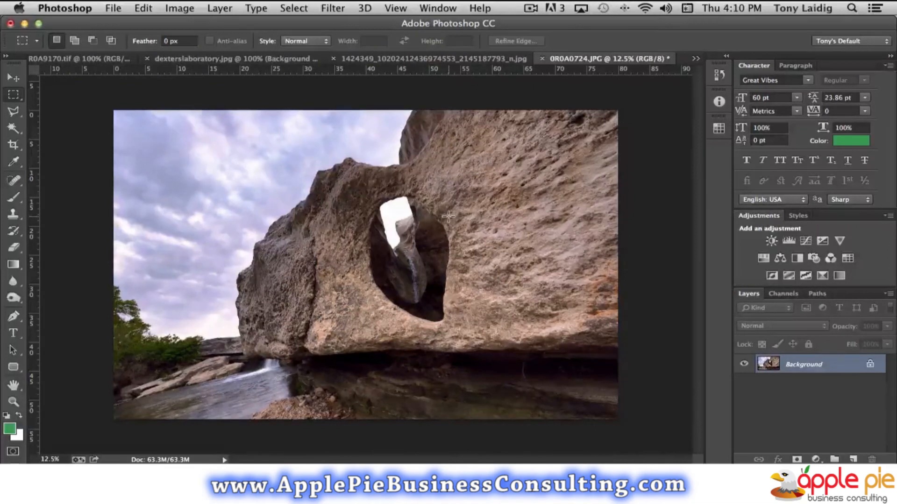
# Step: Revert the landscape photo to its original opening snapshot in the history
pyautogui.click(720, 75)
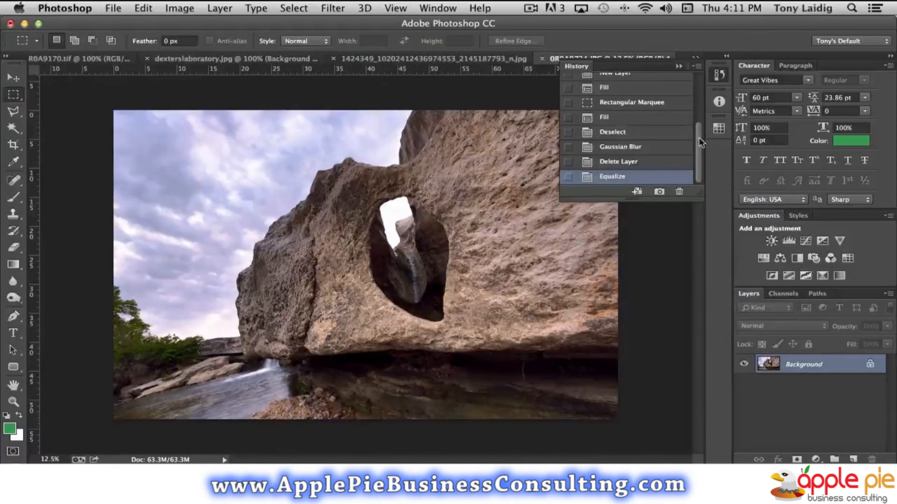
pyautogui.scroll(5, 696, 141)
pyautogui.click(642, 82)
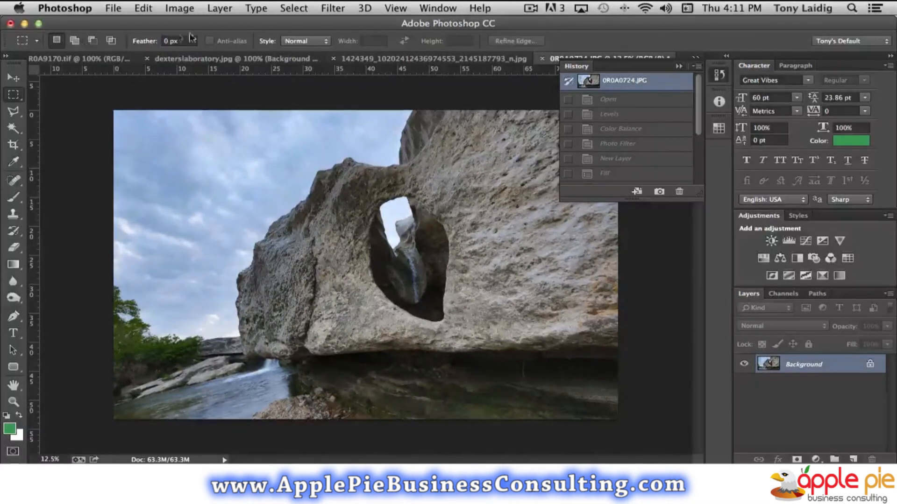
# Step: Try the Equalize adjustment on the original version of the photo, and undo it
pyautogui.click(176, 9)
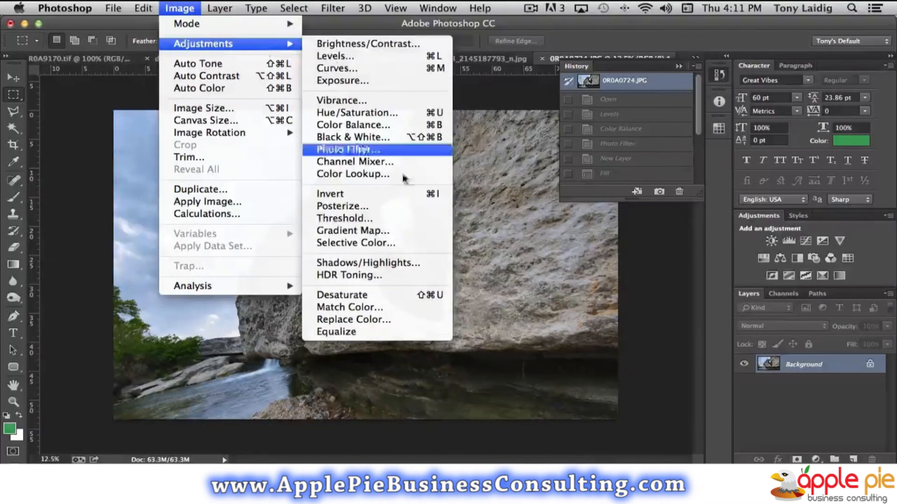
pyautogui.click(351, 331)
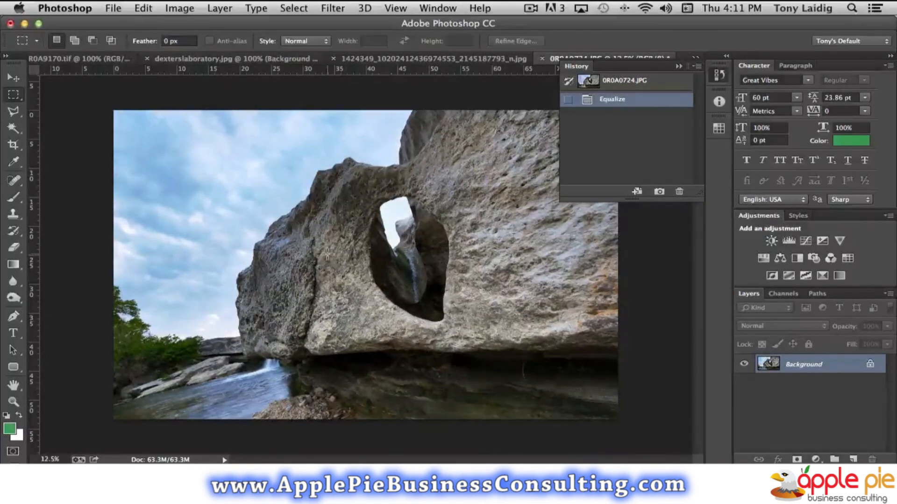
pyautogui.press('super+z')
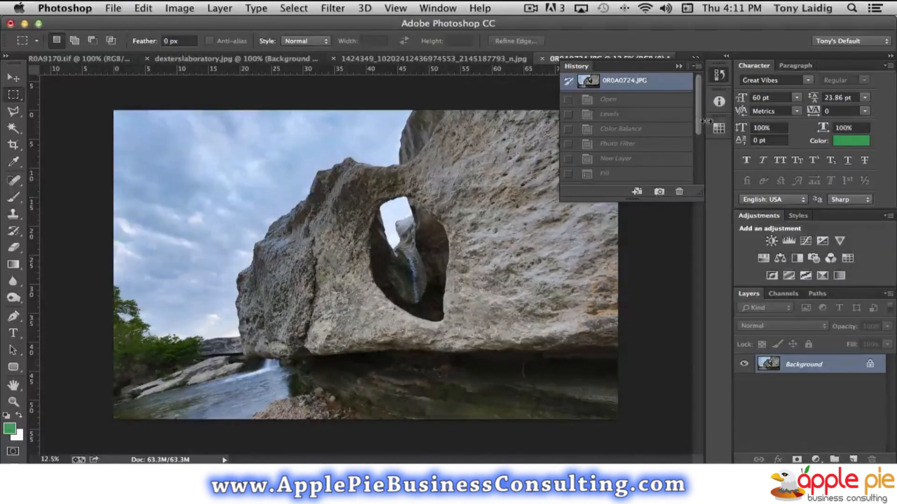
# Step: Restore the photo to the last Equalize state in the history and close the history list
pyautogui.moveTo(699, 121); pyautogui.dragTo(694, 209)
pyautogui.click(614, 177)
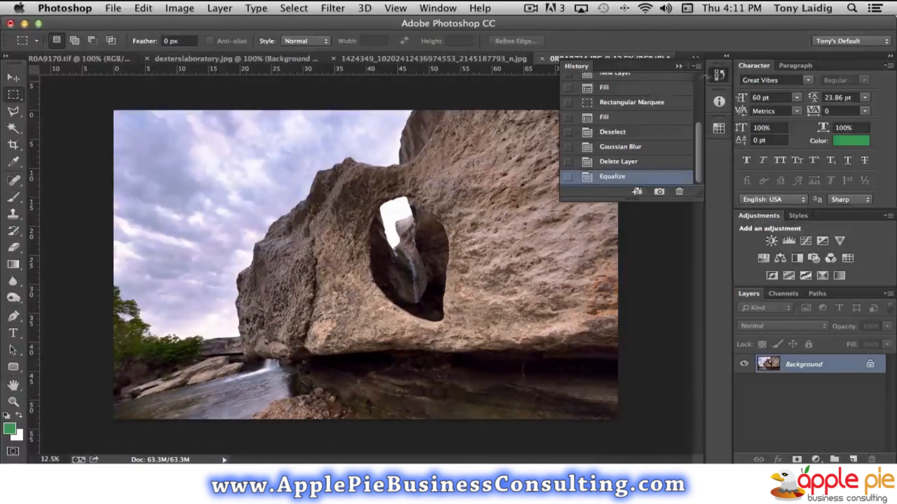
pyautogui.click(720, 75)
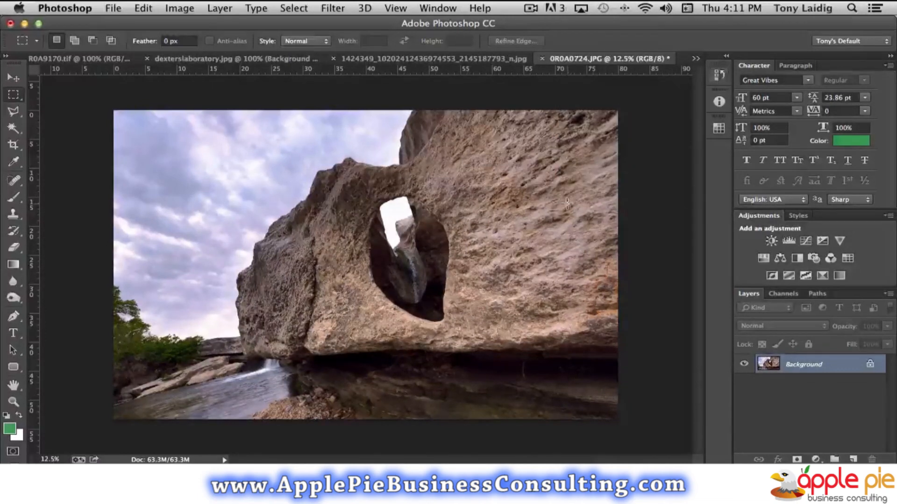